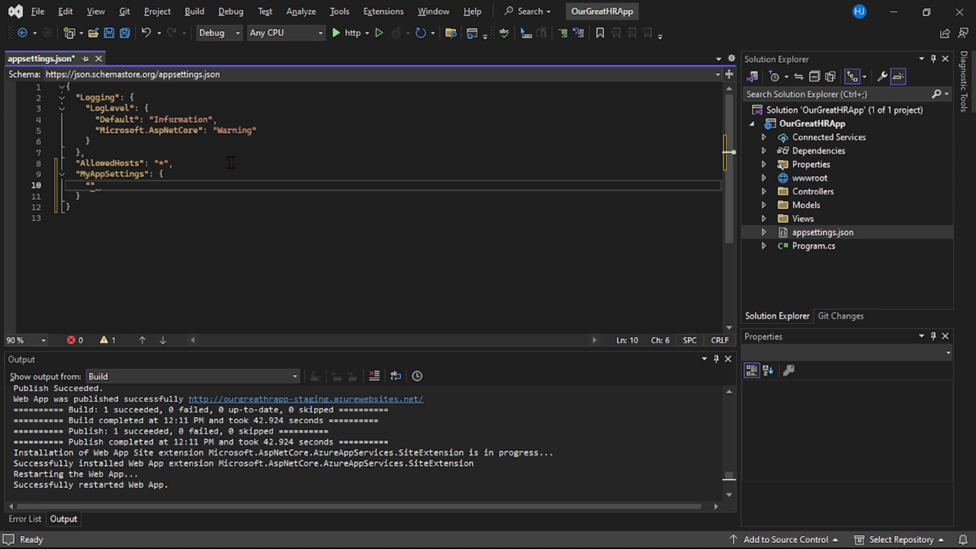
Add the key "ApplicableEnvironment" with value "This setting applies to local/staging environment" inside MyAppSettings, and save appsettings.json
{"action": "type", "text": "ApplicableEnvironment"}
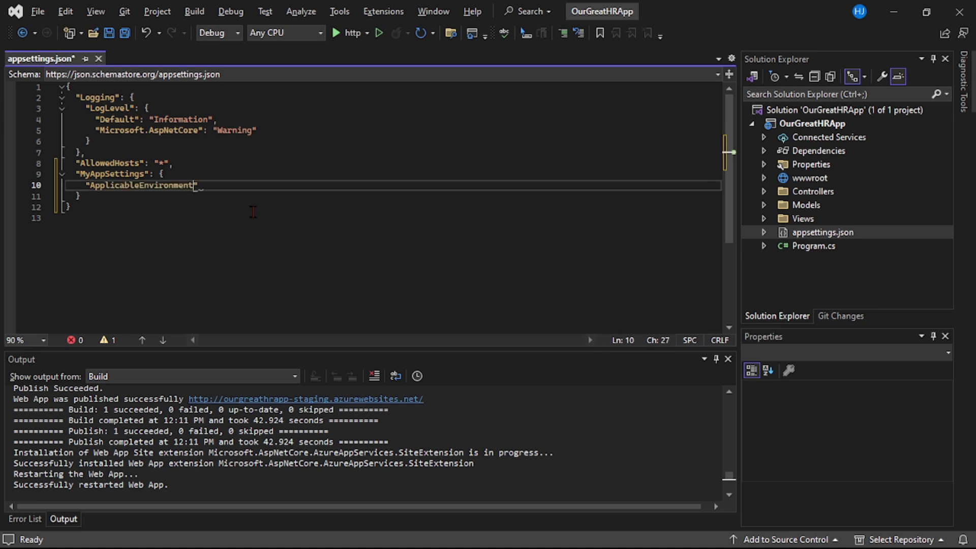
{"action": "key", "text": "Right"}
{"action": "type", "text": ": \""}
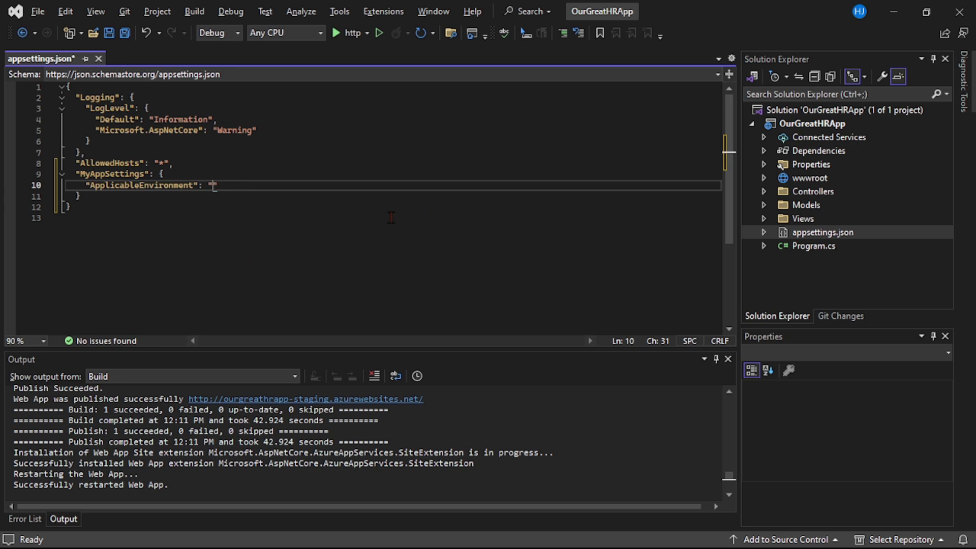
{"action": "type", "text": "This setting applies to local/staging environment"}
{"action": "key", "text": "ctrl+s"}
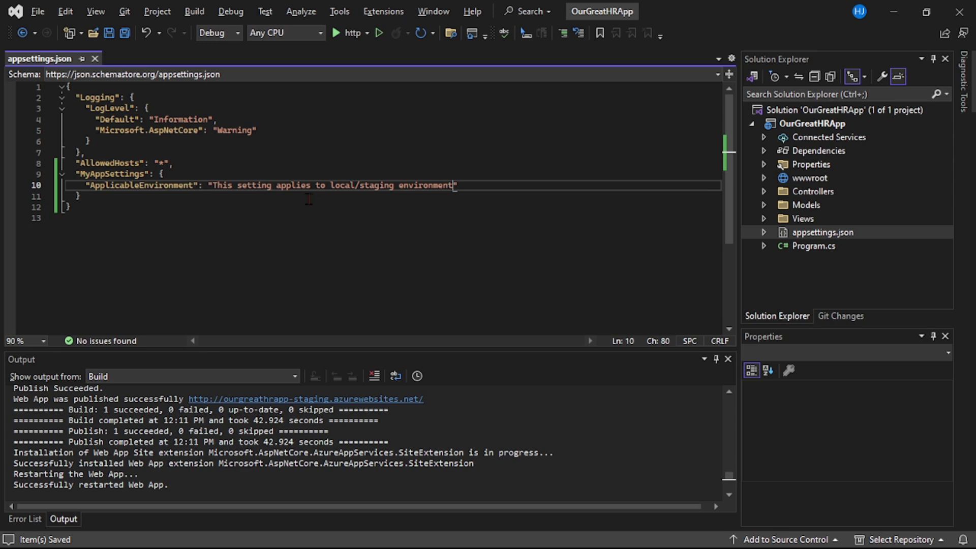
{"action": "double_click", "coordinate": [421, 187]}
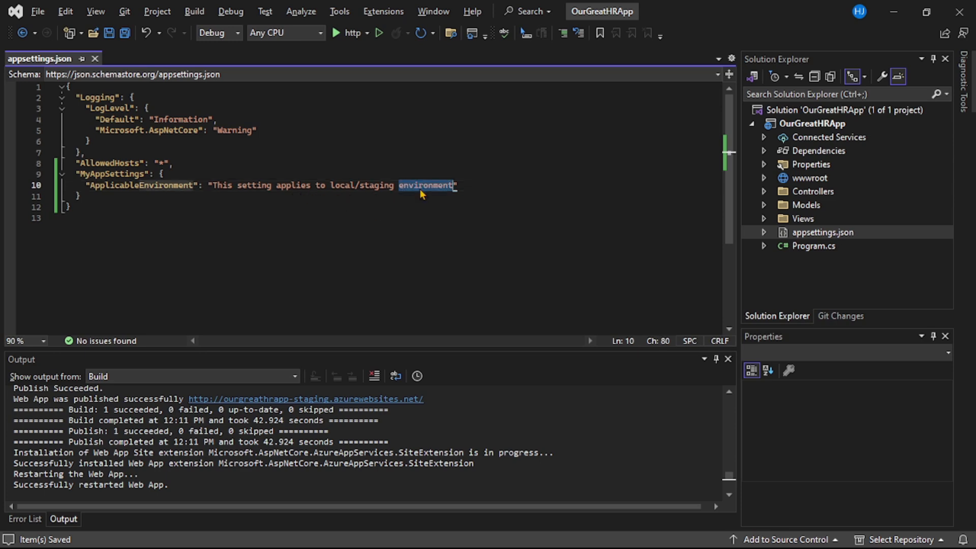
{"action": "left_click_drag", "start_coordinate": [110, 206], "coordinate": [66, 174]}
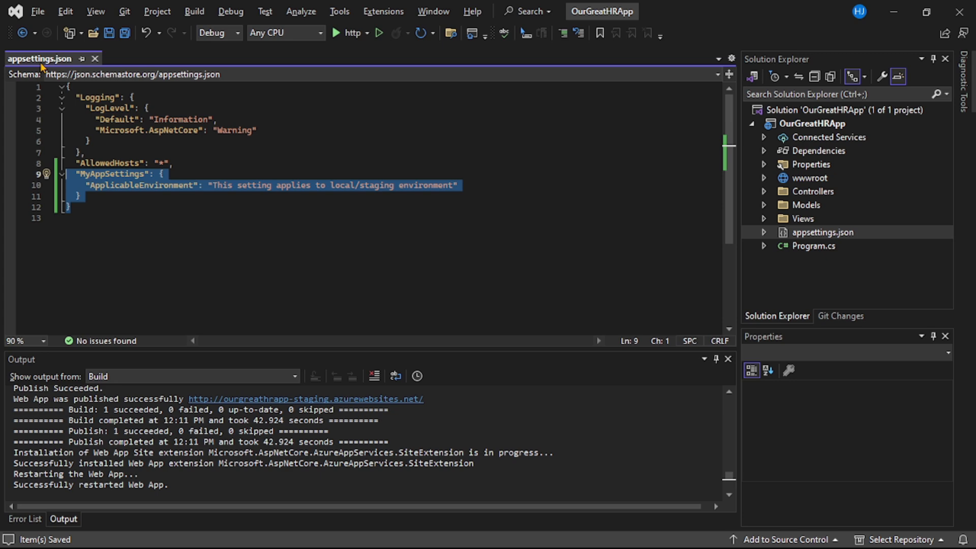
{"action": "mouse_move", "coordinate": [548, 537]}
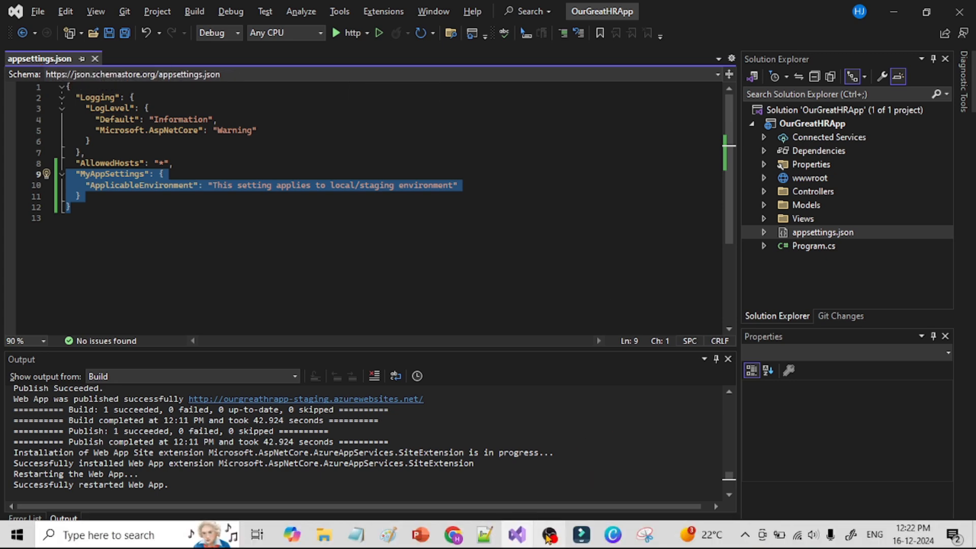
{"action": "left_click", "coordinate": [420, 535]}
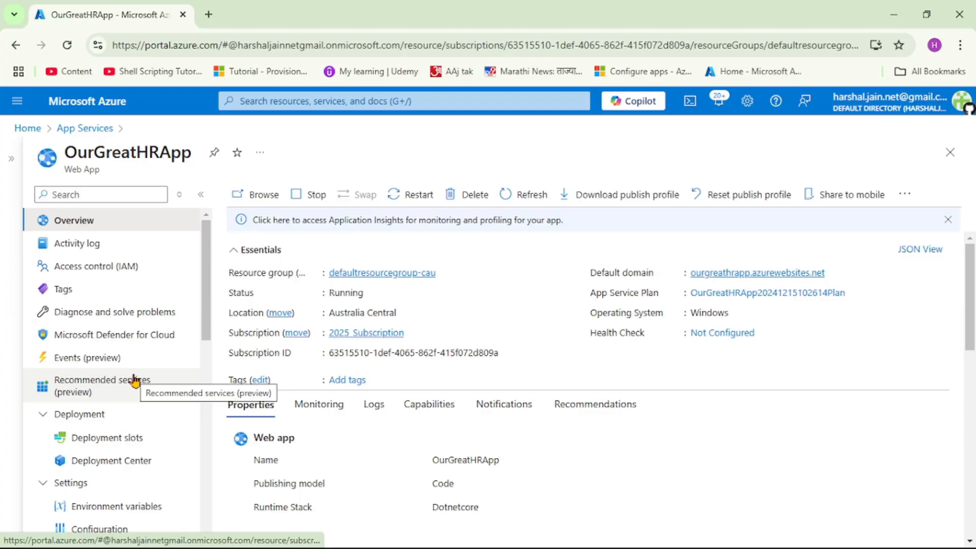
Switch to the Azure portal, open OurGreatHRApp's environment variables, and view the form for adding an application setting without adding one
{"action": "scroll", "coordinate": [133, 379], "scroll_direction": "down", "scroll_amount": 3}
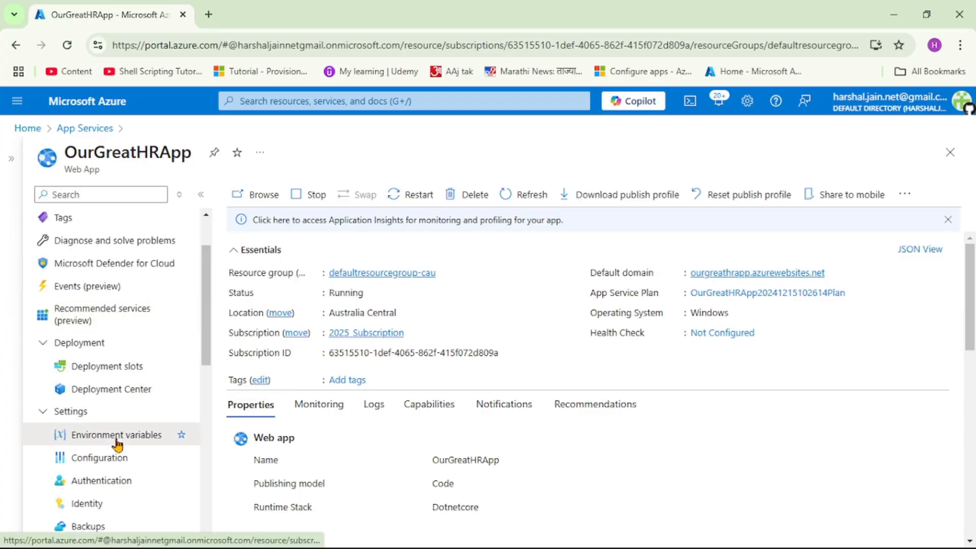
{"action": "left_click", "coordinate": [121, 443]}
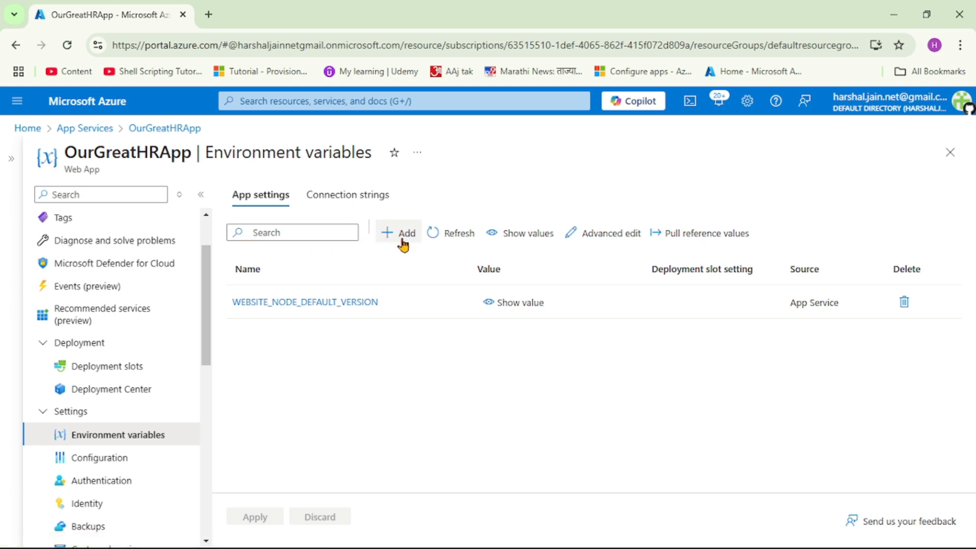
{"action": "left_click", "coordinate": [403, 243]}
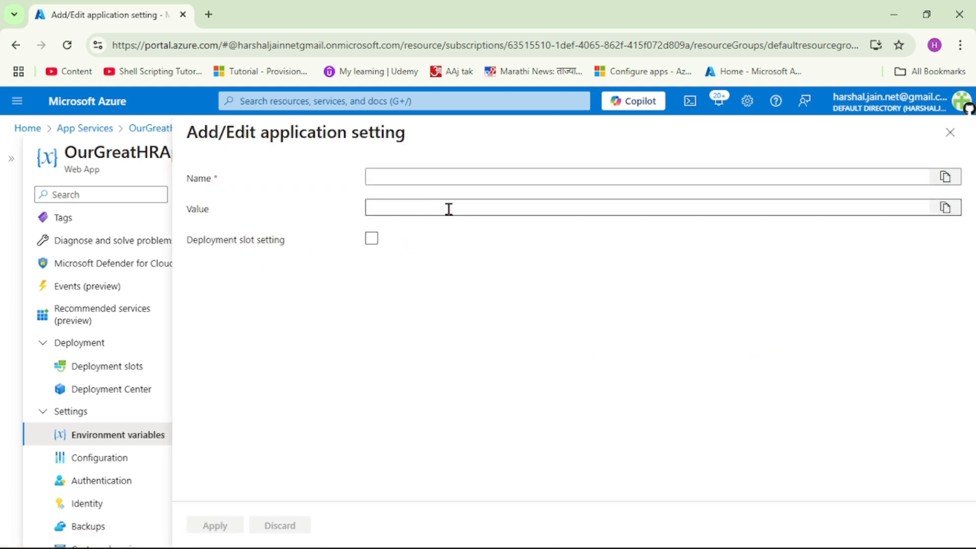
{"action": "left_click", "coordinate": [950, 132]}
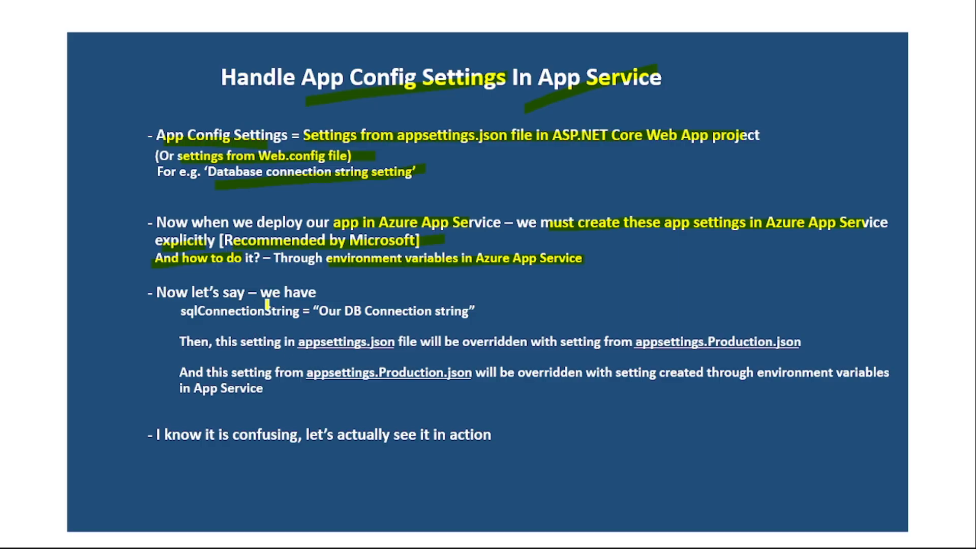
{"action": "left_click_drag", "start_coordinate": [264, 300], "coordinate": [296, 286]}
{"action": "left_click_drag", "start_coordinate": [184, 315], "coordinate": [473, 308]}
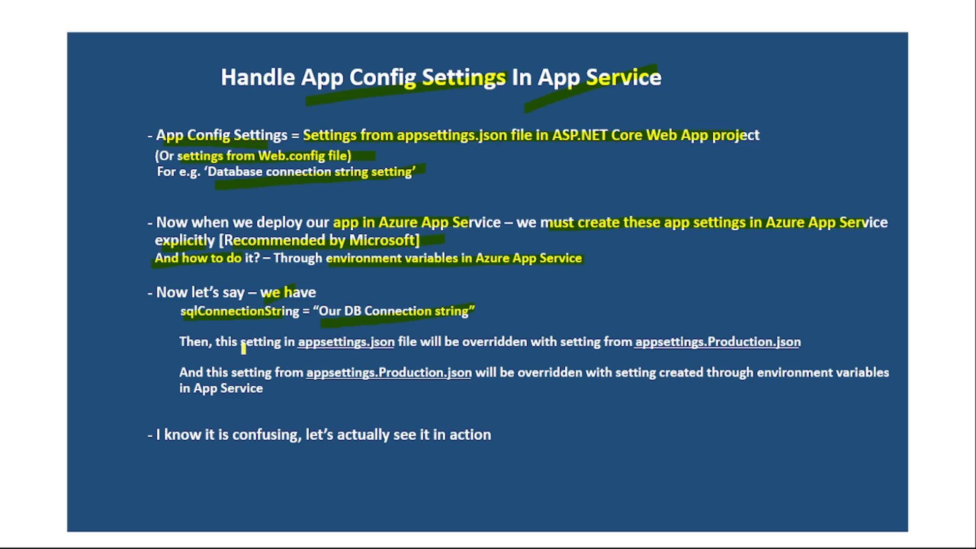
{"action": "left_click_drag", "start_coordinate": [298, 353], "coordinate": [376, 337]}
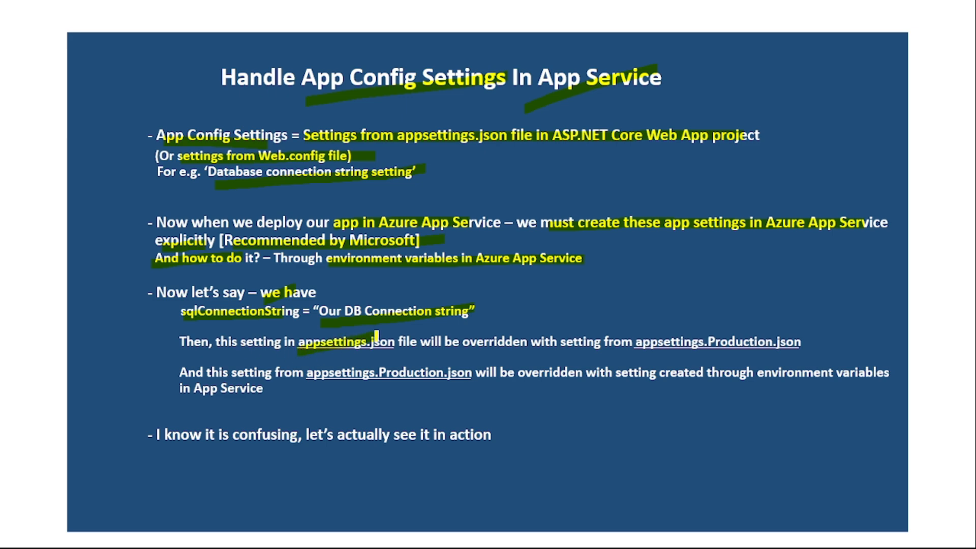
{"action": "left_click_drag", "start_coordinate": [464, 350], "coordinate": [508, 332]}
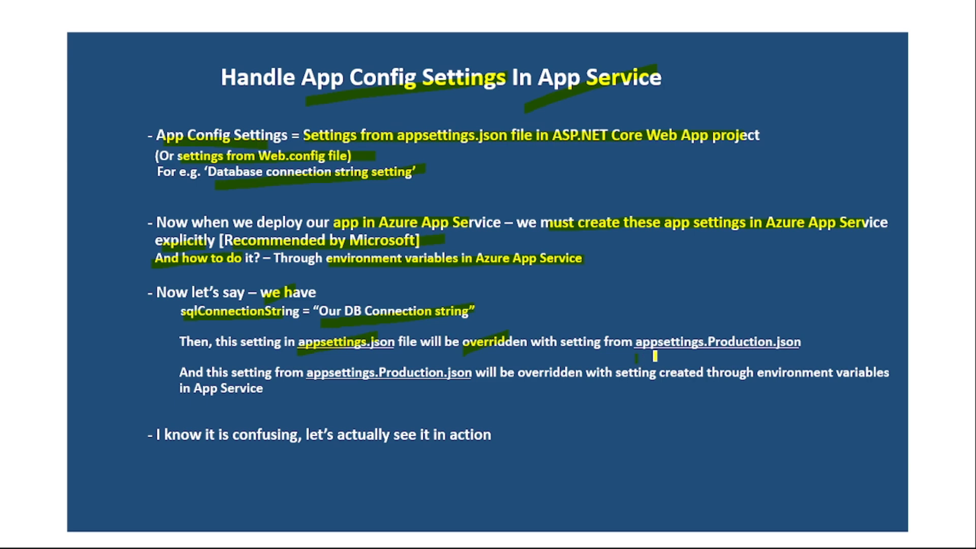
{"action": "left_click_drag", "start_coordinate": [636, 360], "coordinate": [783, 332]}
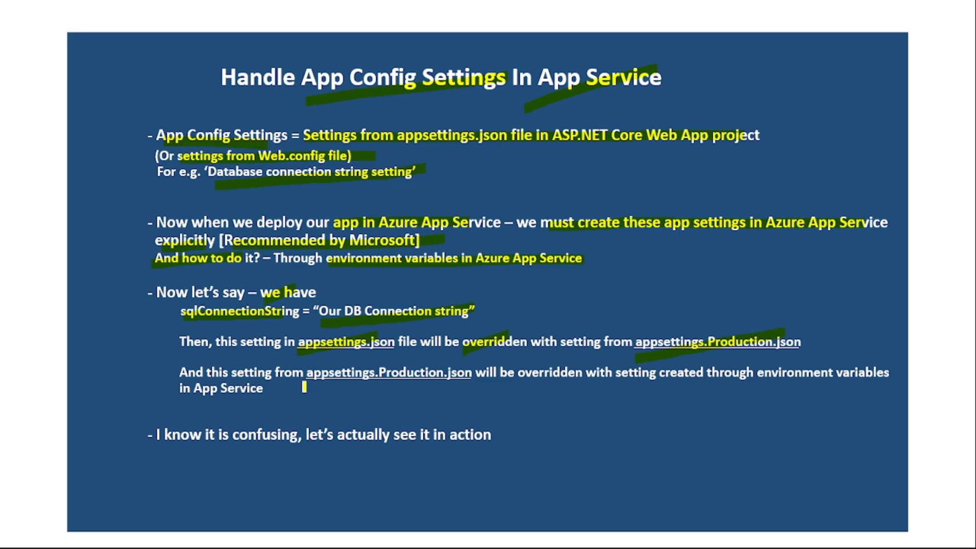
{"action": "left_click_drag", "start_coordinate": [304, 387], "coordinate": [537, 364]}
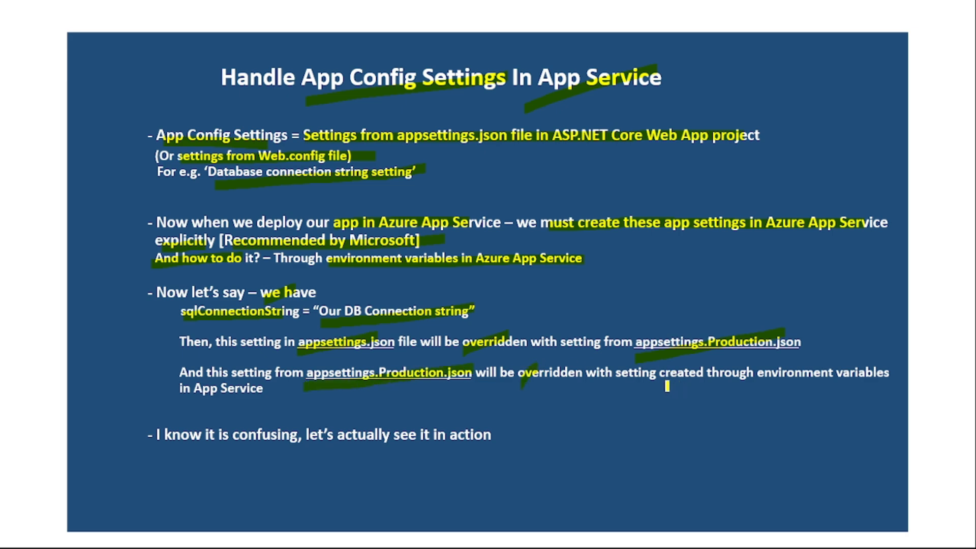
{"action": "left_click_drag", "start_coordinate": [663, 389], "coordinate": [802, 367]}
{"action": "left_click_drag", "start_coordinate": [170, 404], "coordinate": [262, 395]}
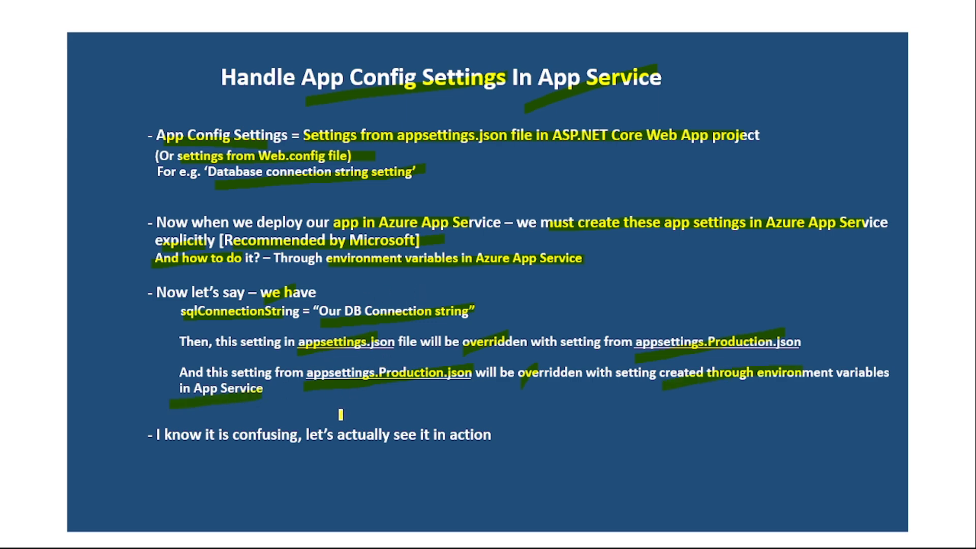
{"action": "left_click_drag", "start_coordinate": [331, 449], "coordinate": [512, 414]}
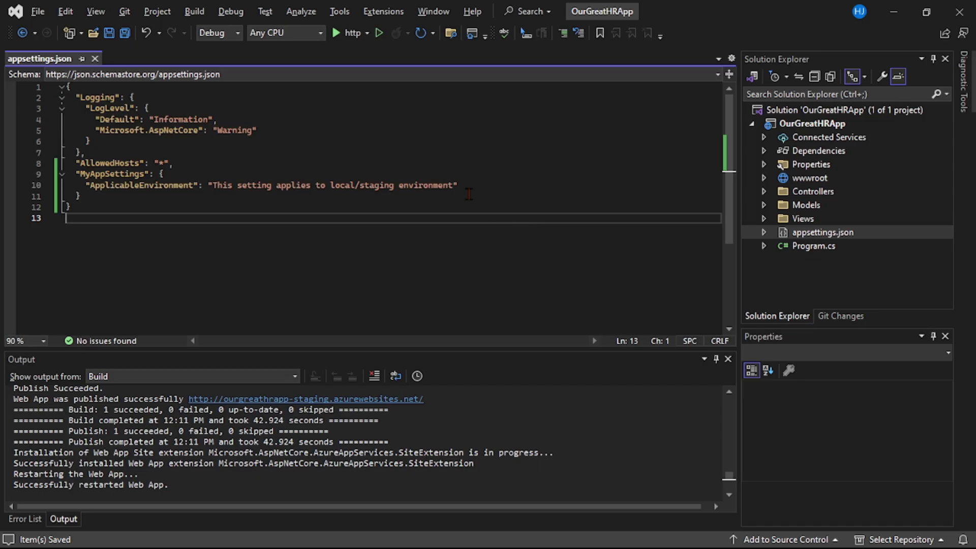
Switch to Visual Studio, view appsettings.Development.json nested under appsettings.json, and return to appsettings.json
{"action": "left_click", "coordinate": [765, 235]}
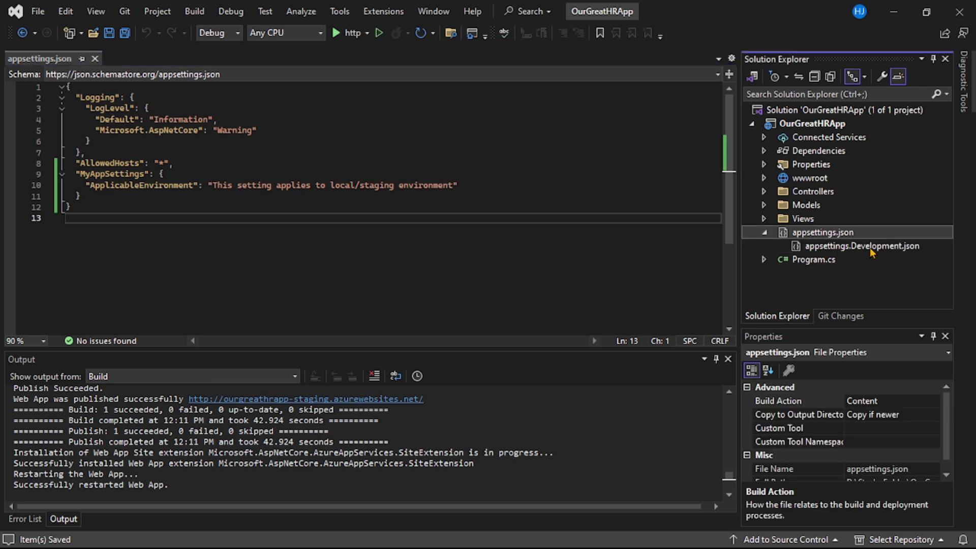
{"action": "left_click", "coordinate": [871, 248]}
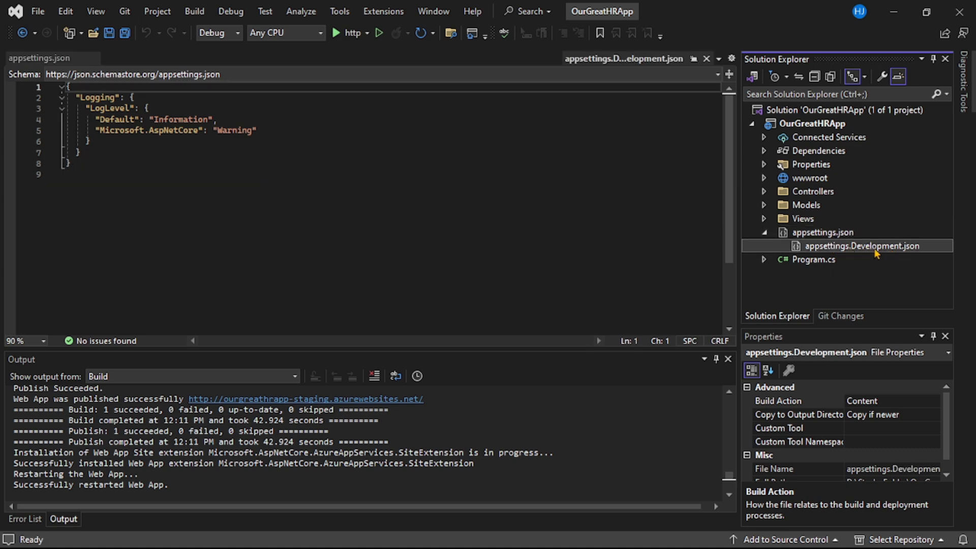
{"action": "double_click", "coordinate": [814, 235]}
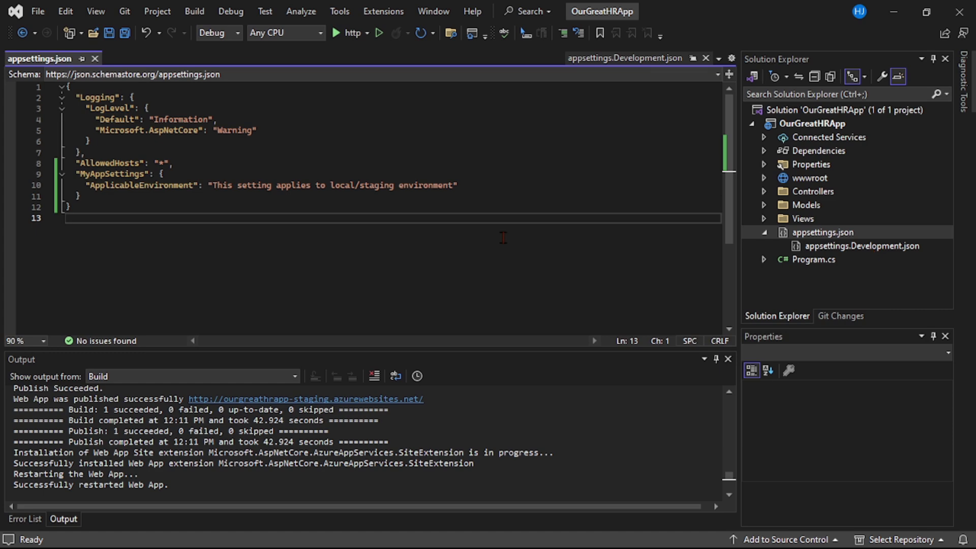
Switch to the Azure portal and review the environment variables page of OurGreatHRApp
{"action": "left_click", "coordinate": [466, 537]}
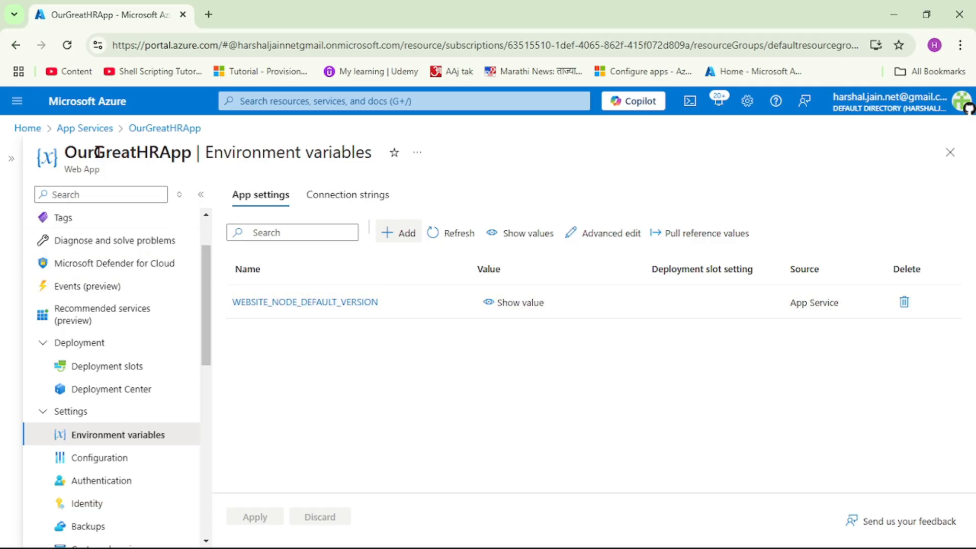
{"action": "left_click_drag", "start_coordinate": [205, 155], "coordinate": [356, 154]}
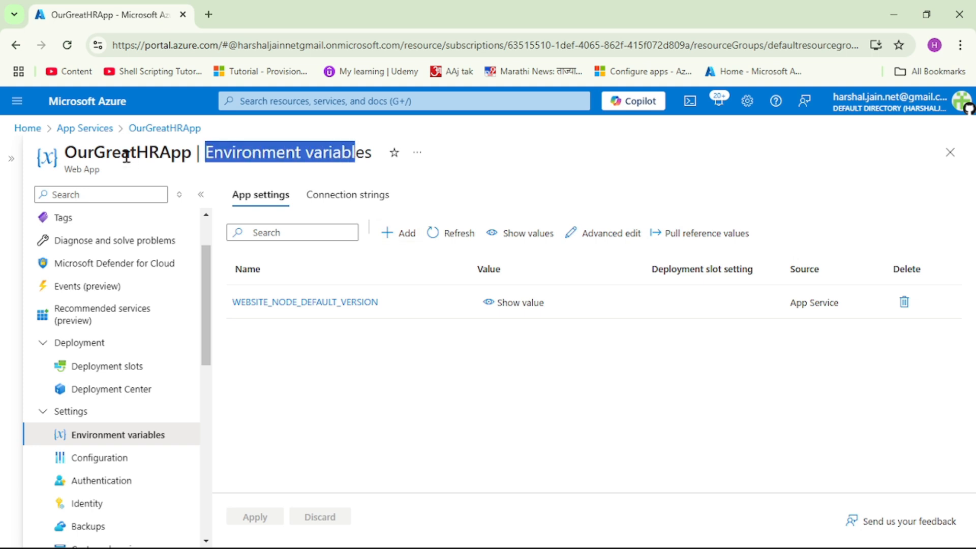
{"action": "double_click", "coordinate": [126, 158]}
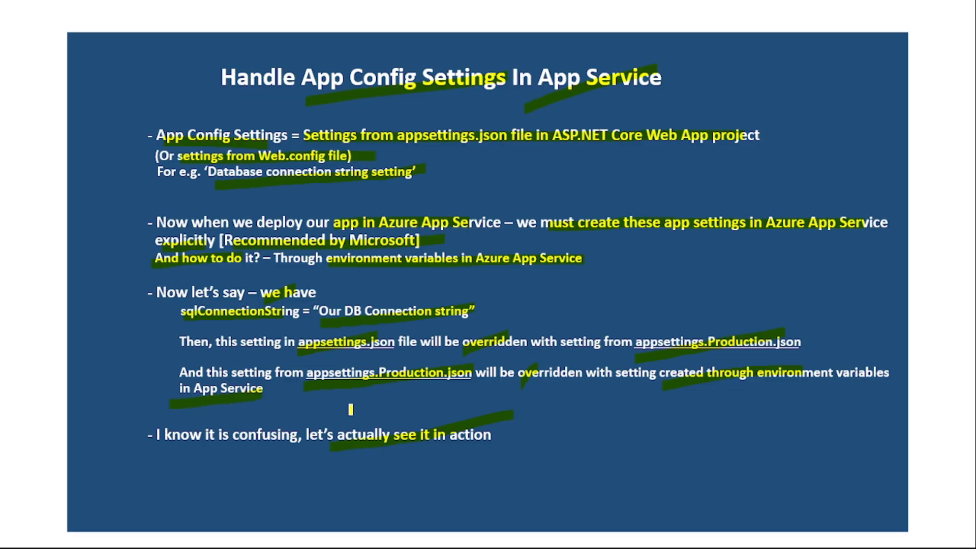
{"action": "left_click_drag", "start_coordinate": [317, 414], "coordinate": [497, 453]}
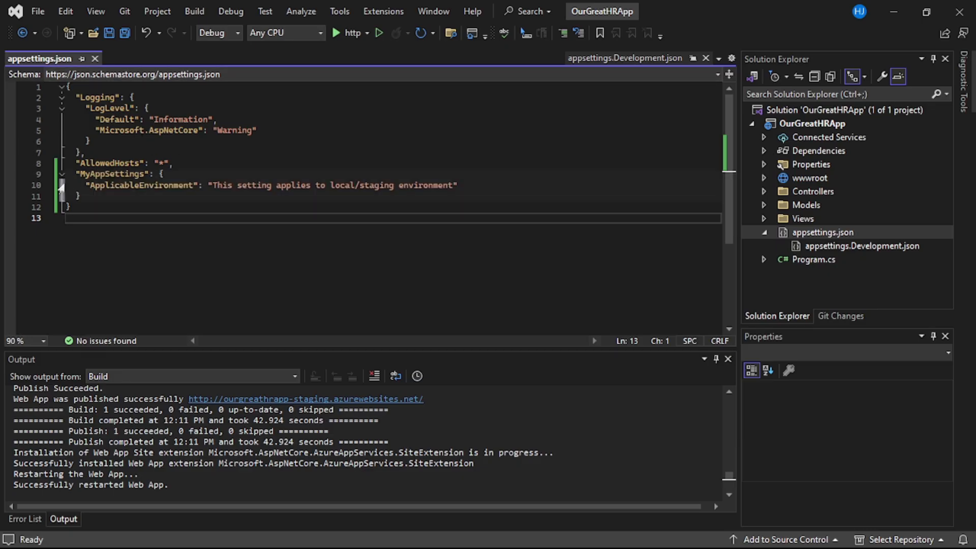
{"action": "double_click", "coordinate": [116, 174]}
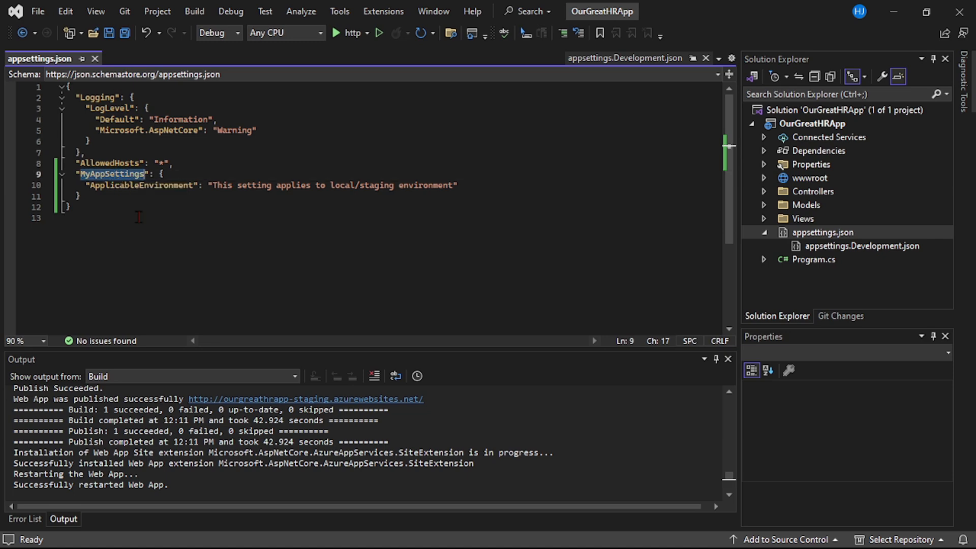
{"action": "double_click", "coordinate": [114, 186]}
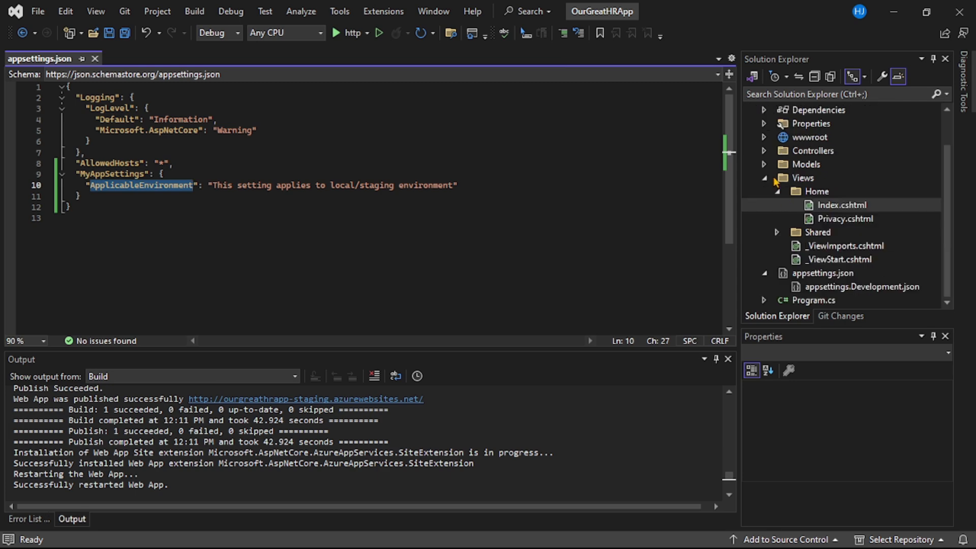
Open HomeController.cs from the Controllers folder and locate its Index action method
{"action": "left_click", "coordinate": [765, 151]}
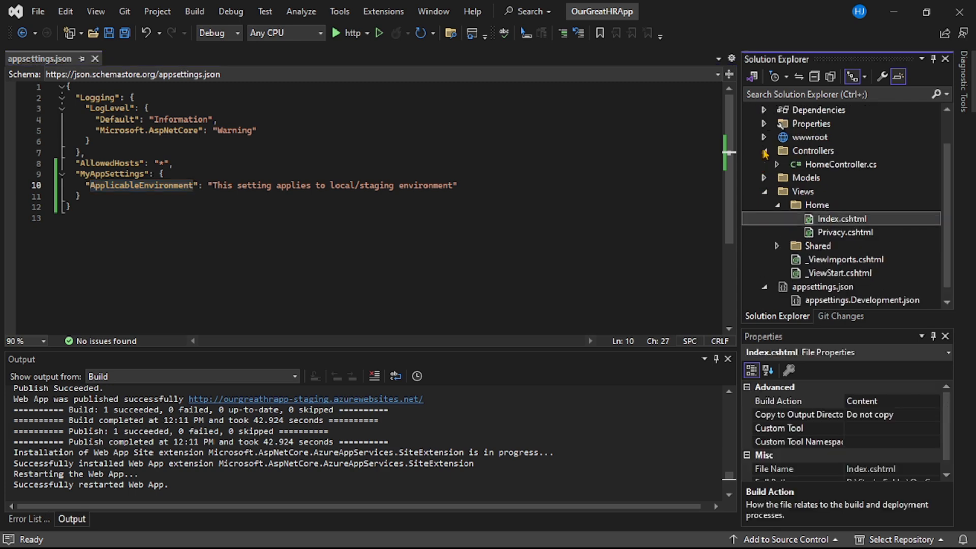
{"action": "double_click", "coordinate": [839, 168]}
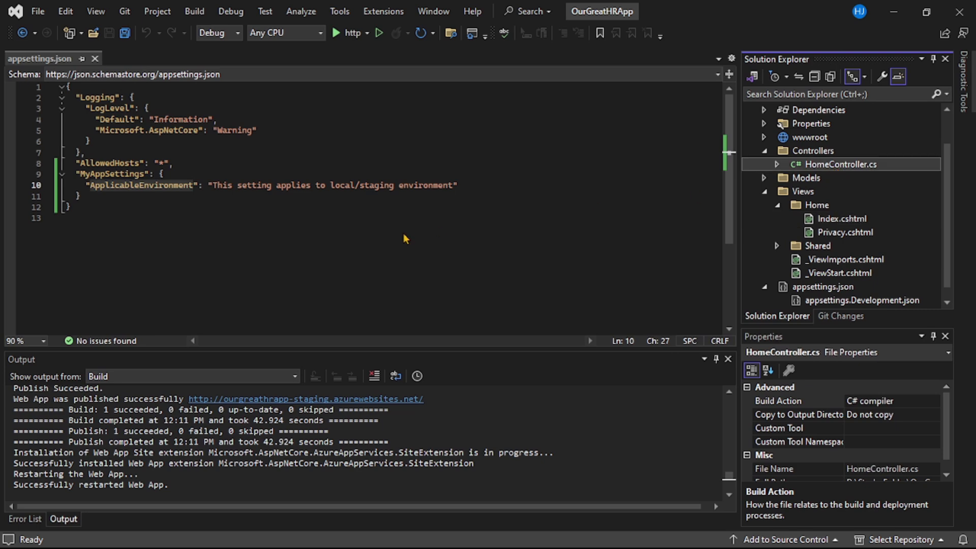
{"action": "scroll", "coordinate": [248, 222], "scroll_direction": "down", "scroll_amount": 2}
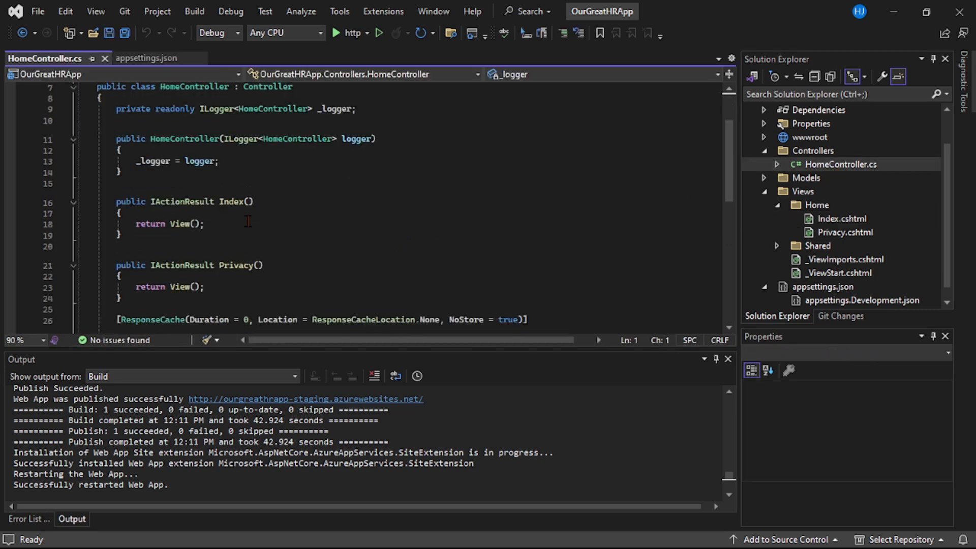
{"action": "left_click", "coordinate": [238, 201]}
{"action": "double_click", "coordinate": [237, 202]}
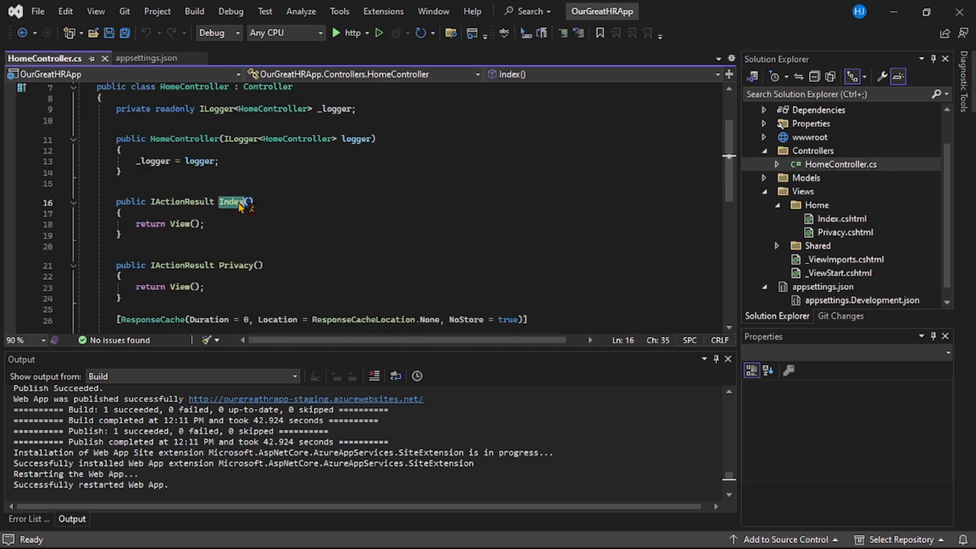
Check the MyAppSettings section name and its ApplicableEnvironment key in appsettings.json
{"action": "left_click", "coordinate": [146, 58]}
{"action": "double_click", "coordinate": [104, 174]}
{"action": "double_click", "coordinate": [149, 185]}
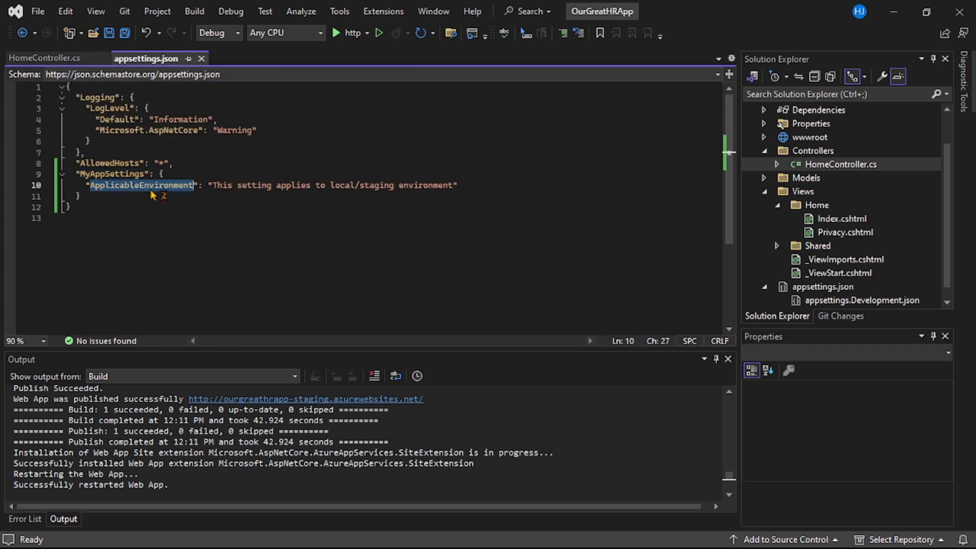
In HomeController.cs, declare a private readonly IConfiguration field named _config directly below the _logger field
{"action": "left_click", "coordinate": [44, 57]}
{"action": "scroll", "coordinate": [385, 161], "scroll_direction": "up", "scroll_amount": 1}
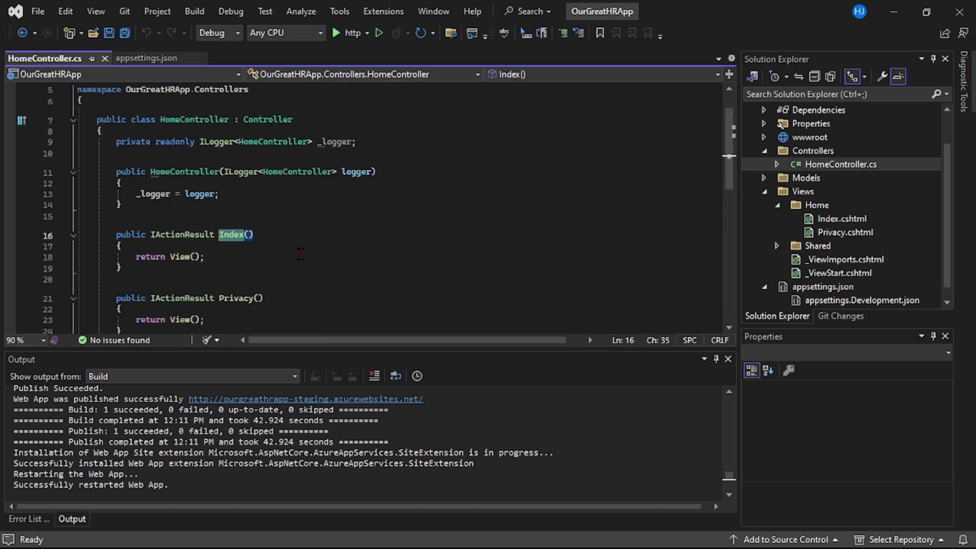
{"action": "left_click", "coordinate": [387, 143]}
{"action": "key", "text": "Return"}
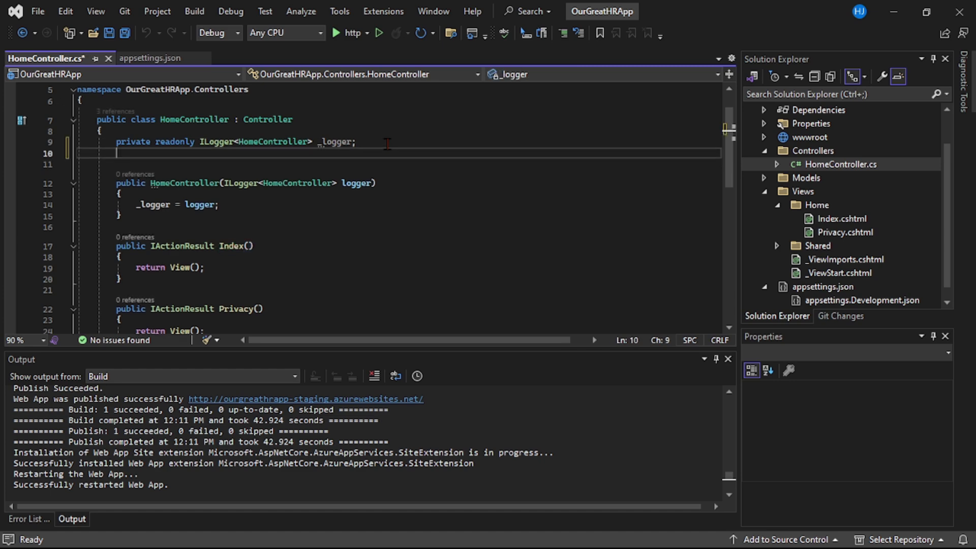
{"action": "type", "text": "private"}
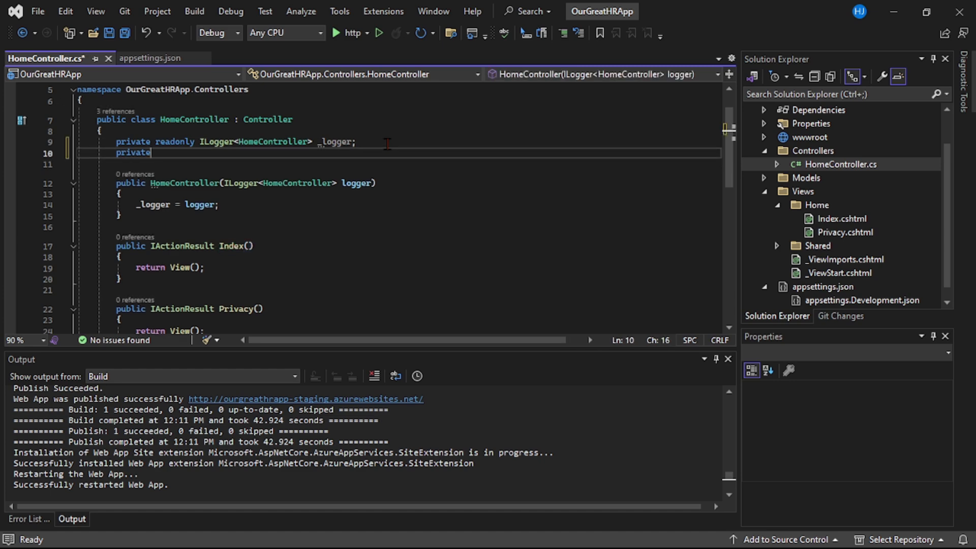
{"action": "type", "text": " readonly ICo"}
{"action": "key", "text": "Down"}
{"action": "key", "text": "Down"}
{"action": "key", "text": "Down"}
{"action": "key", "text": "Down"}
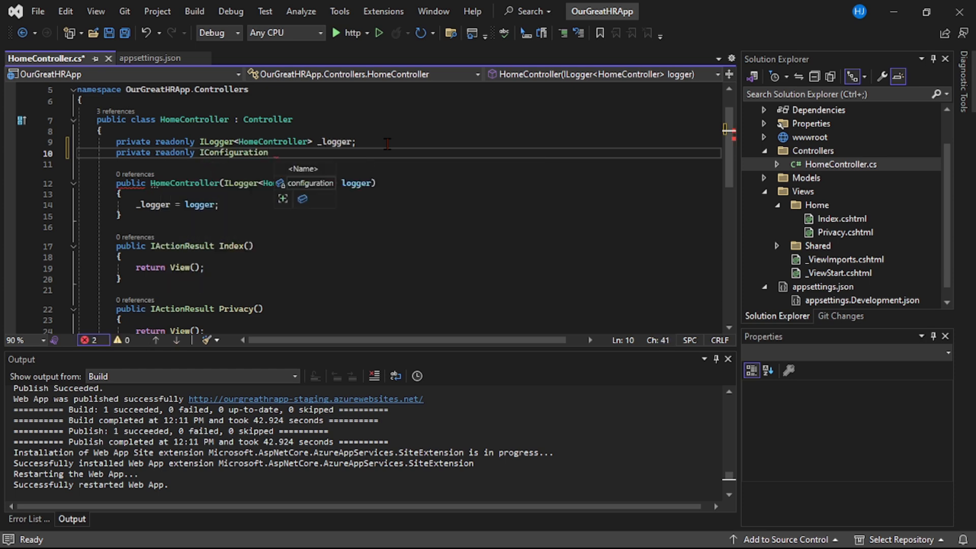
{"action": "type", "text": "_config"}
{"action": "type", "text": "'"}
{"action": "type", "text": ";"}
{"action": "left_click", "coordinate": [308, 152]}
Add an IConfiguration config parameter to the HomeController constructor, assign it to _config, and save the file
{"action": "left_click", "coordinate": [378, 183]}
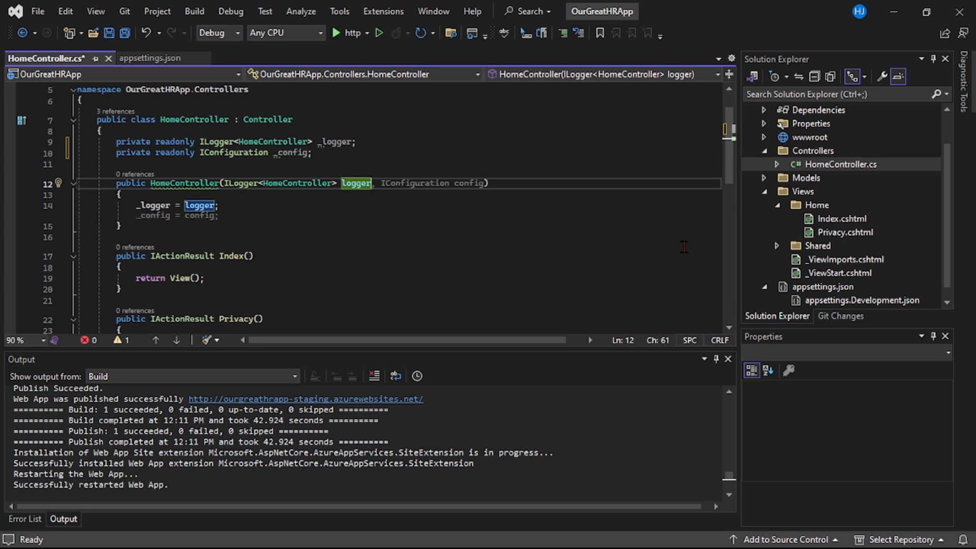
{"action": "key", "text": "ctrl+s"}
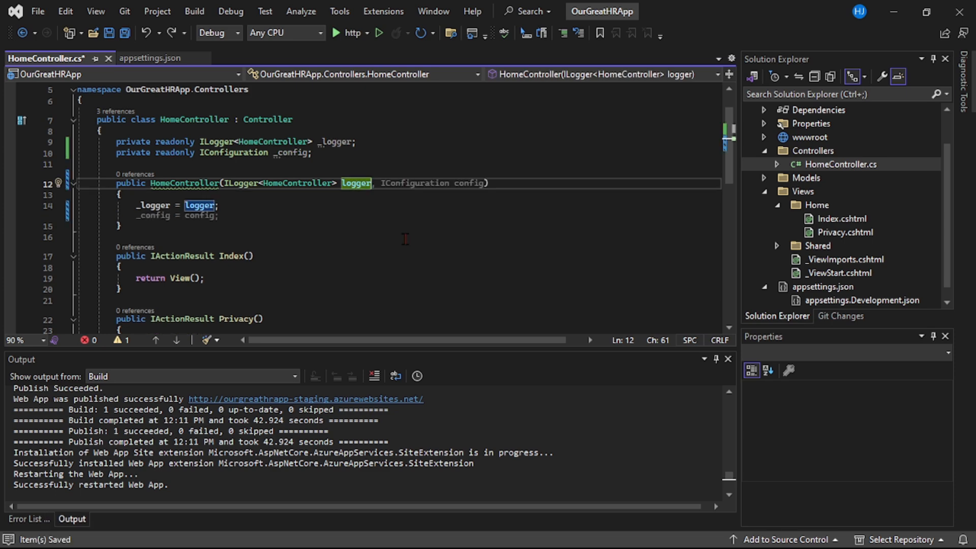
{"action": "type", "text": ","}
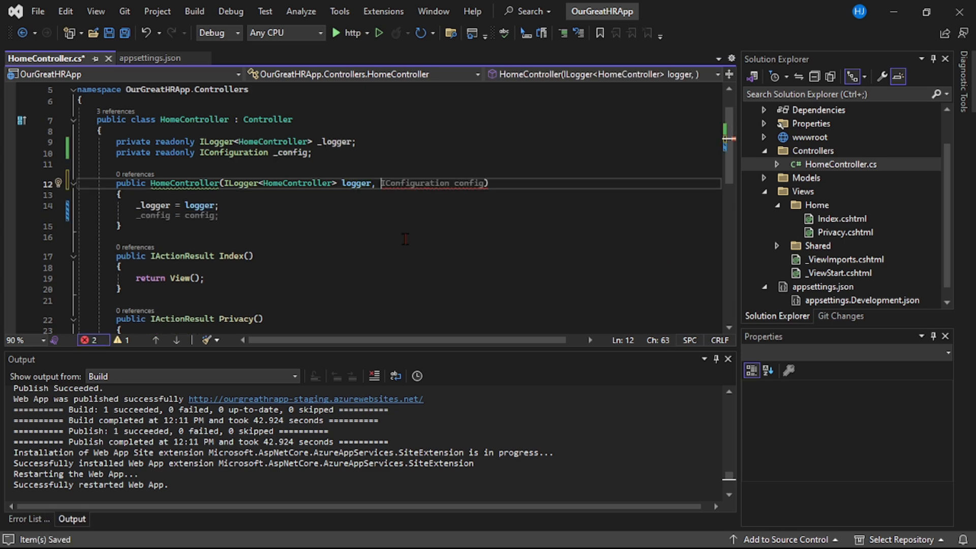
{"action": "type", "text": " IConfiguration"}
{"action": "key", "text": "Tab"}
{"action": "key", "text": "Tab"}
{"action": "key", "text": "Down"}
{"action": "key", "text": "Down"}
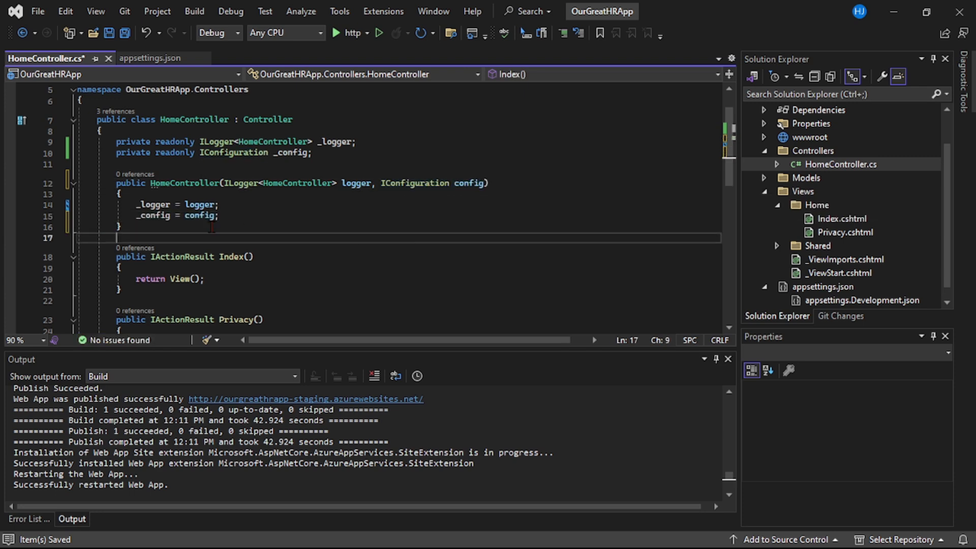
{"action": "double_click", "coordinate": [152, 218]}
{"action": "double_click", "coordinate": [200, 217]}
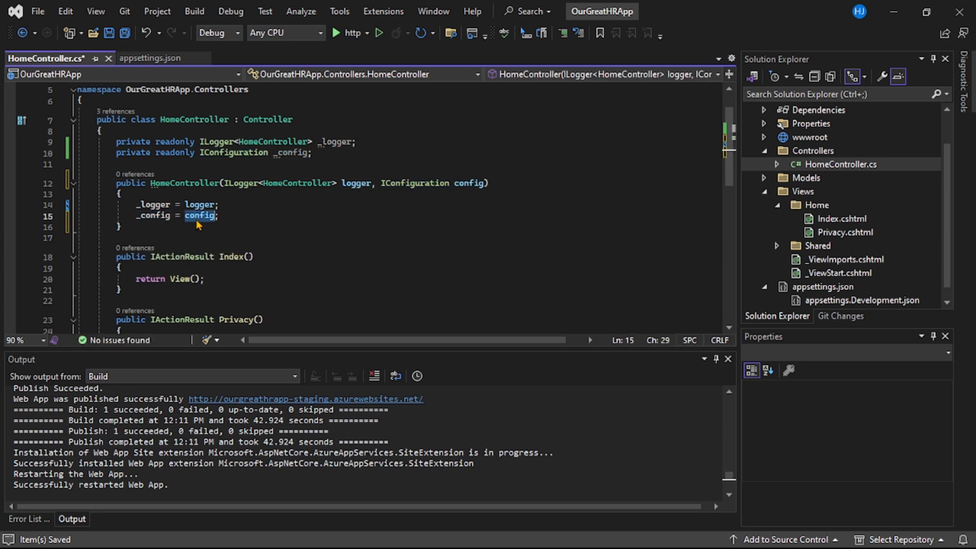
{"action": "key", "text": "ctrl+s"}
{"action": "left_click", "coordinate": [305, 232]}
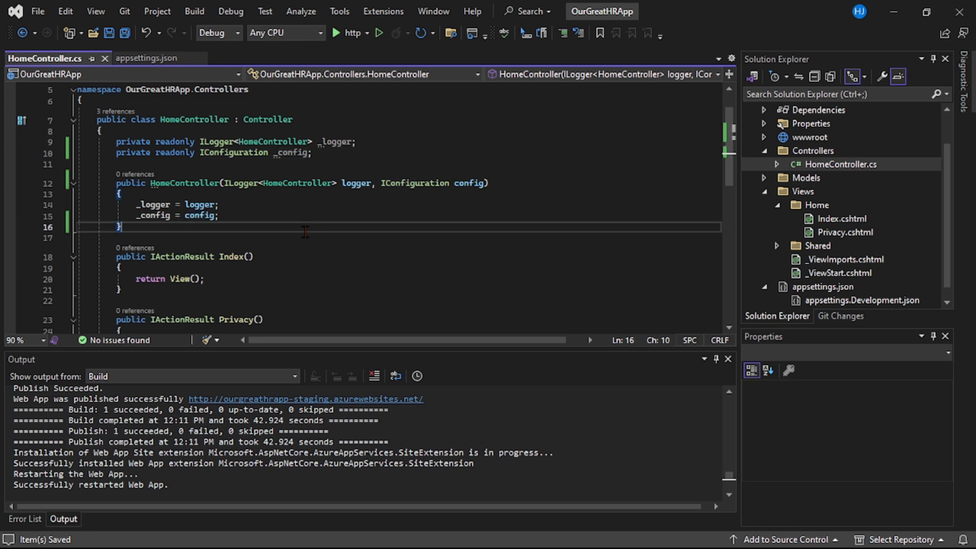
At the start of the Index action, declare applicableEnv and assign it _config["MyAppSettings:ApplicableEnvironment"]
{"action": "left_click", "coordinate": [286, 268]}
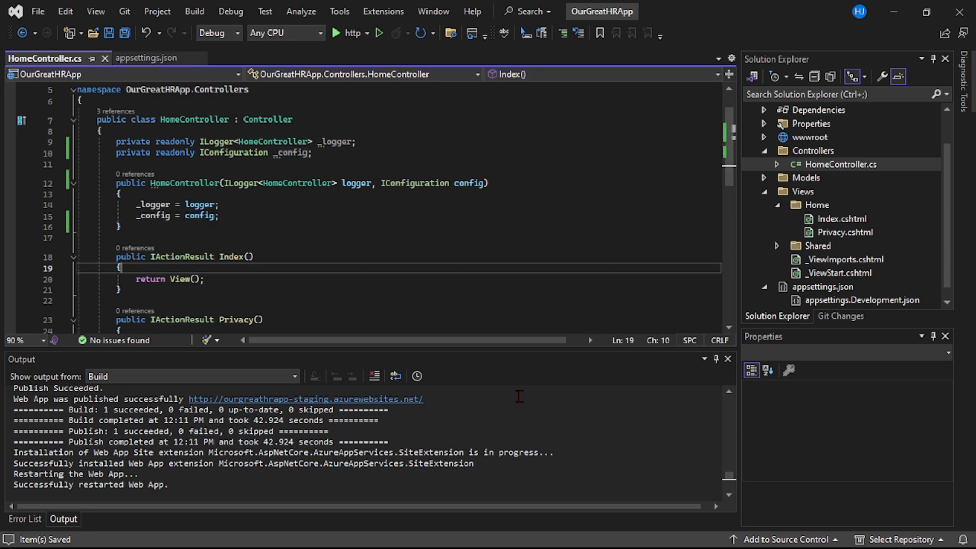
{"action": "key", "text": "Return"}
{"action": "type", "text": "var "}
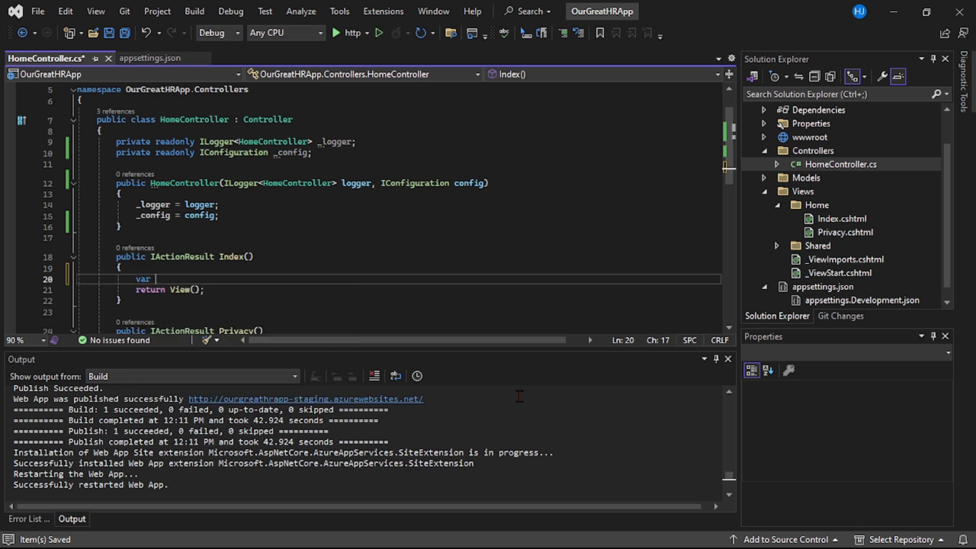
{"action": "type", "text": "applica"}
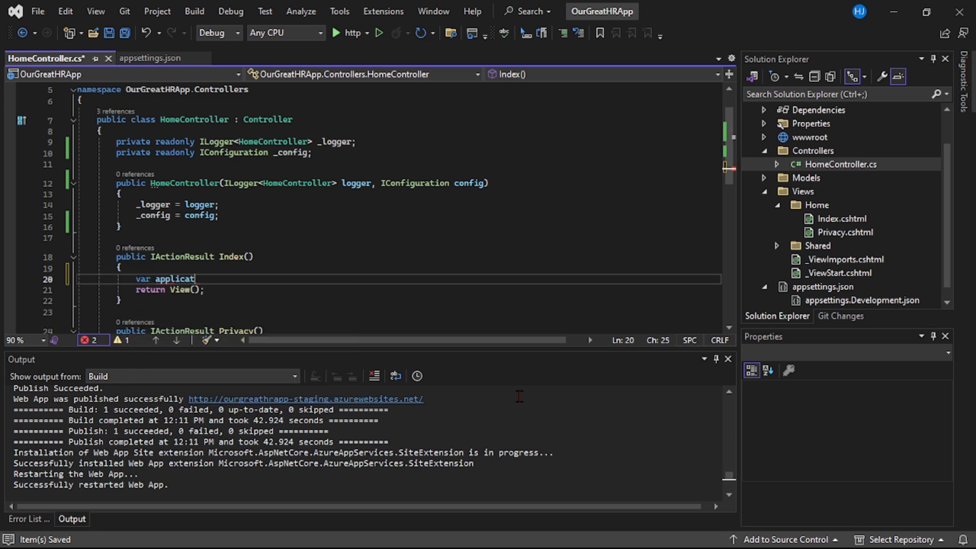
{"action": "type", "text": "bleEnv ="}
{"action": "left_click", "coordinate": [168, 217]}
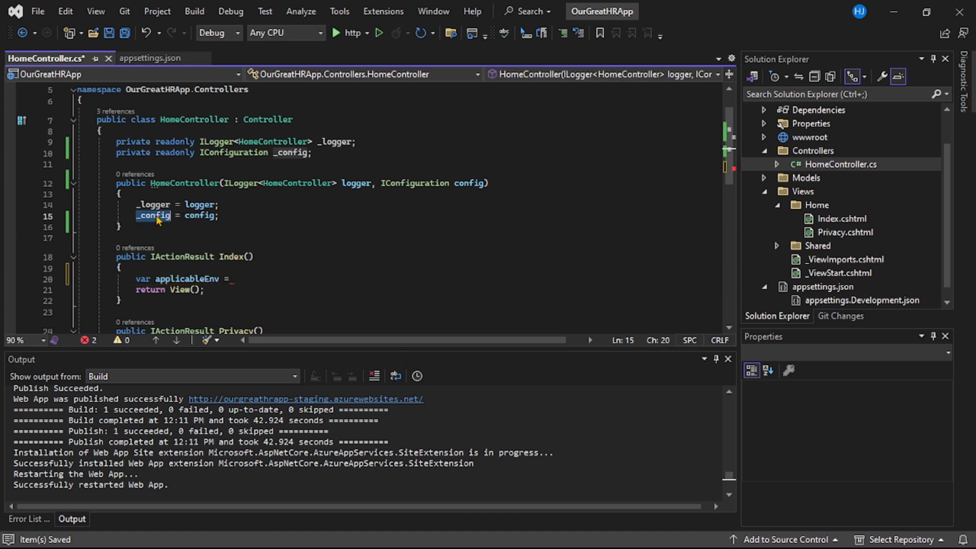
{"action": "left_click", "coordinate": [274, 278]}
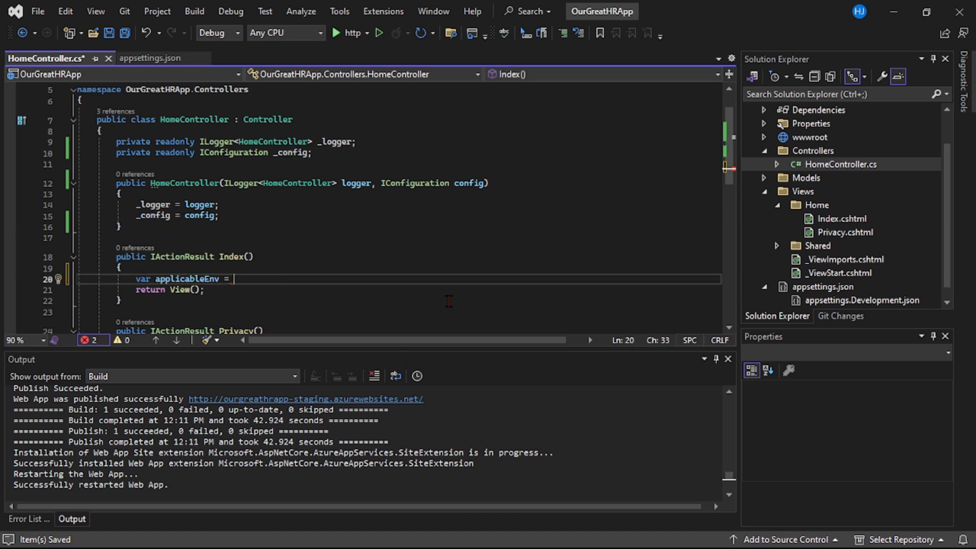
{"action": "type", "text": "_config"}
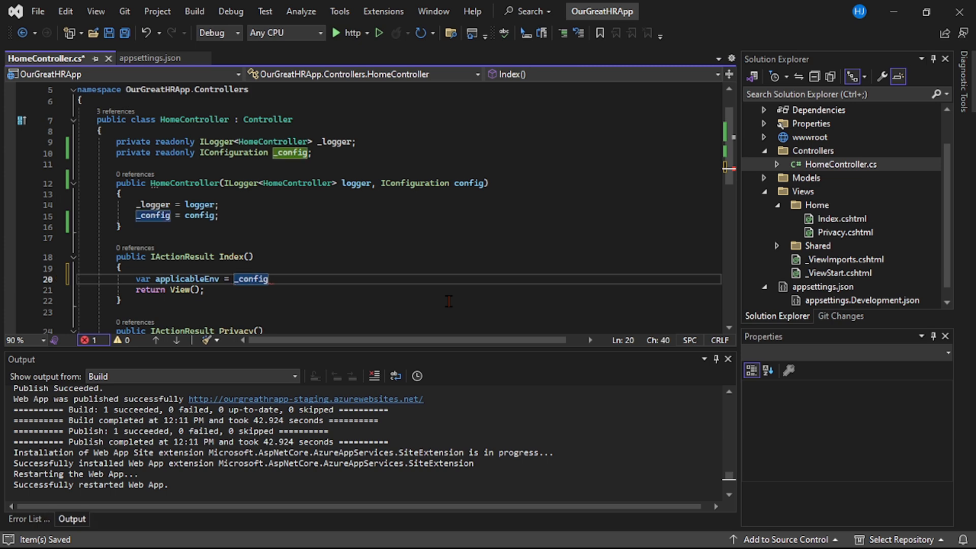
{"action": "type", "text": "["}
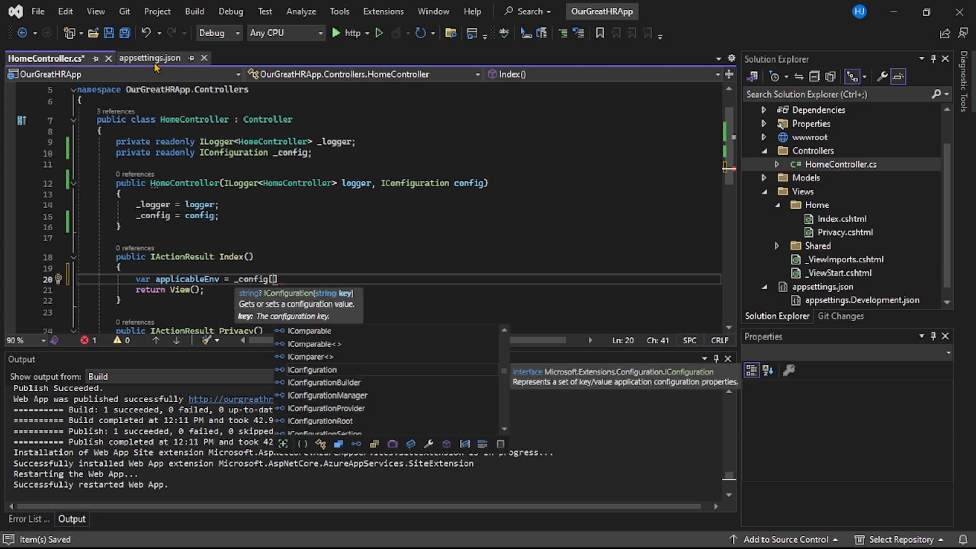
{"action": "type", "text": "\"MyAppSettings"}
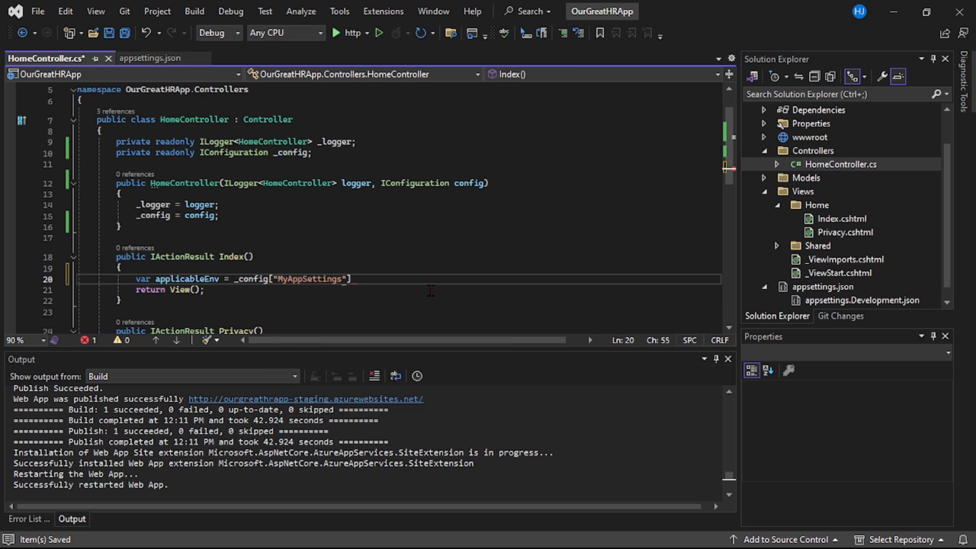
{"action": "type", "text": ":"}
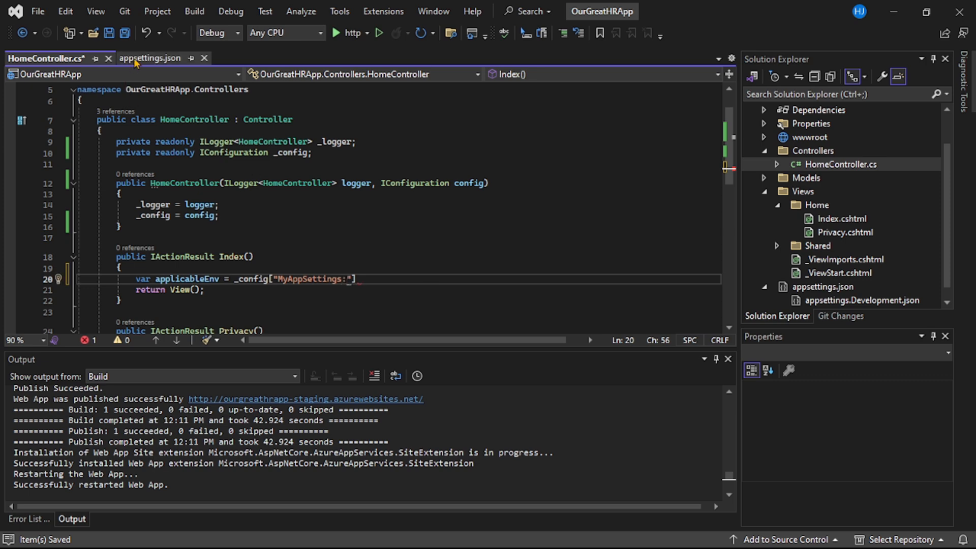
{"action": "key", "text": "Tab"}
{"action": "key", "text": "ctrl+s"}
{"action": "type", "text": ";"}
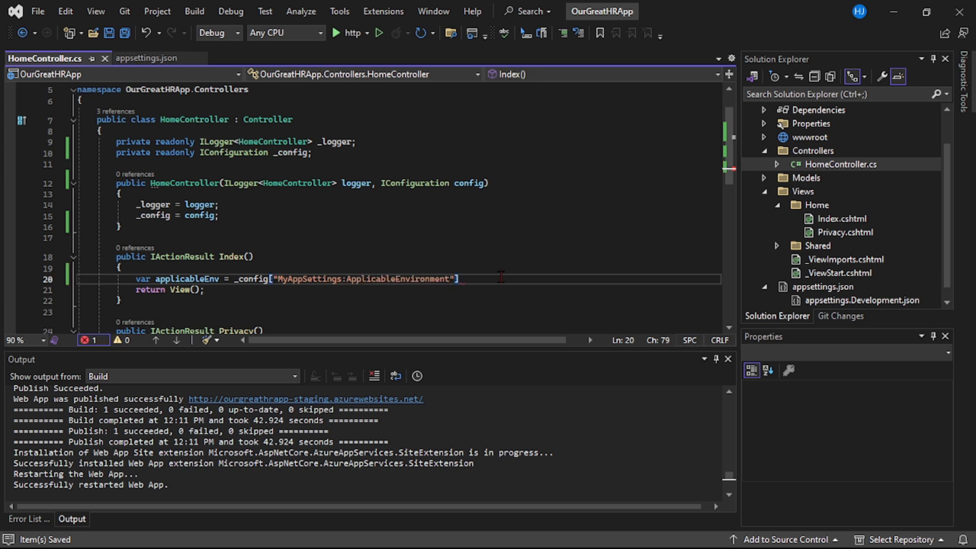
Below the applicableEnv declaration, assign applicableEnv to ViewBag.ApplicableEnv and save HomeController.cs
{"action": "key", "text": "Return"}
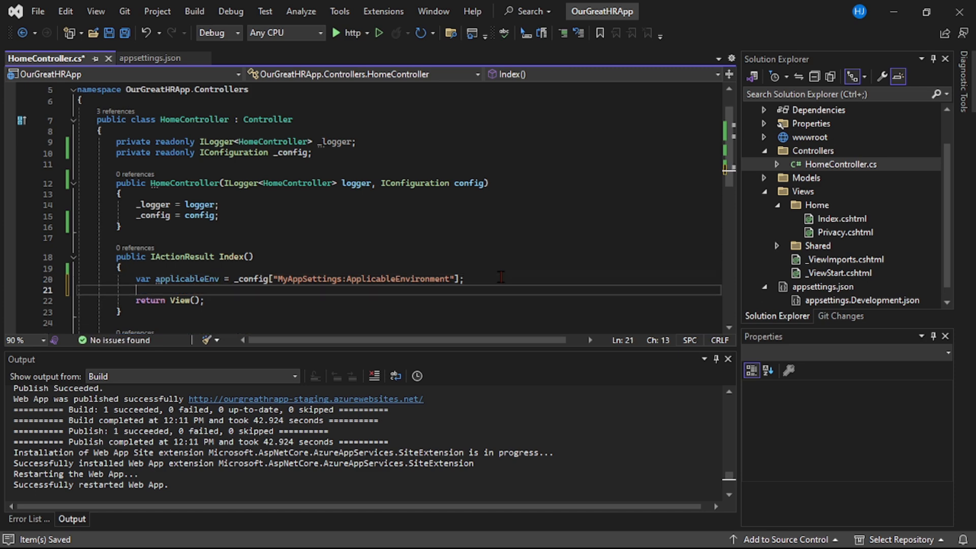
{"action": "double_click", "coordinate": [187, 279]}
{"action": "left_click", "coordinate": [166, 294]}
{"action": "type", "text": "Viewb"}
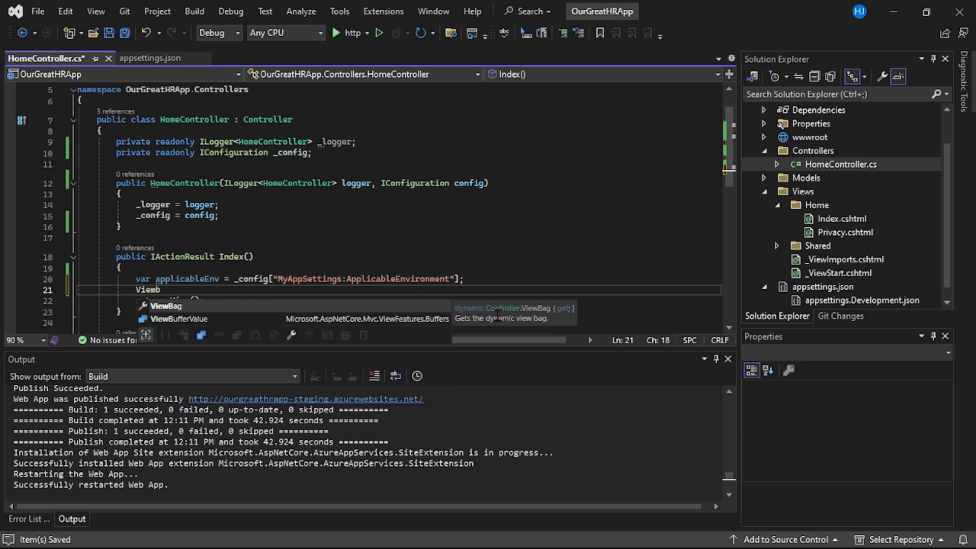
{"action": "key", "text": "Tab"}
{"action": "type", "text": "."}
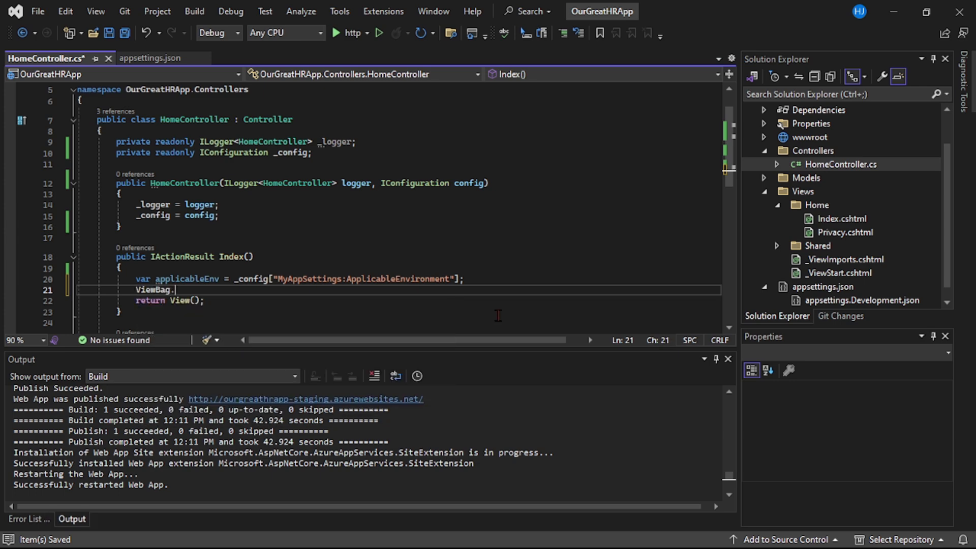
{"action": "type", "text": "ApplicableEnv = applicableEnv;"}
{"action": "key", "text": "ctrl+s"}
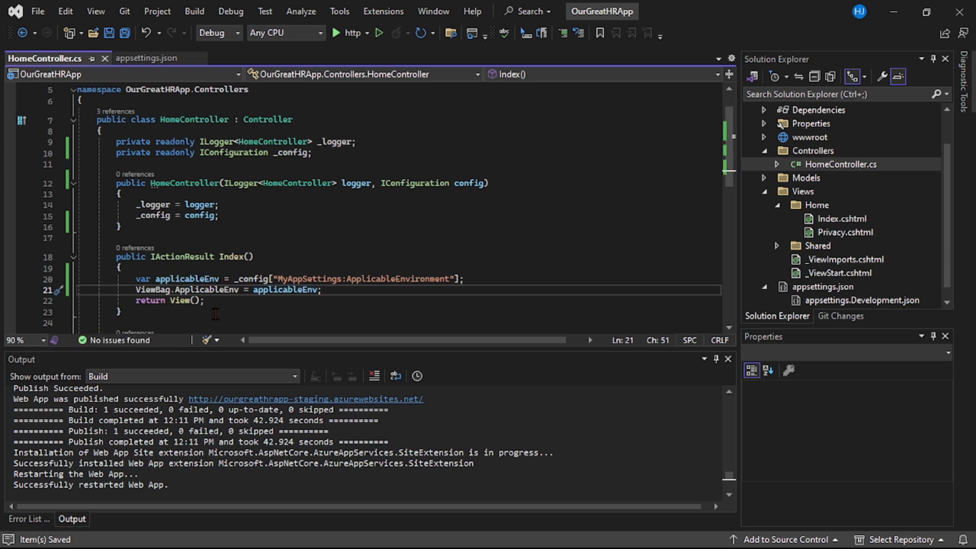
{"action": "double_click", "coordinate": [194, 279]}
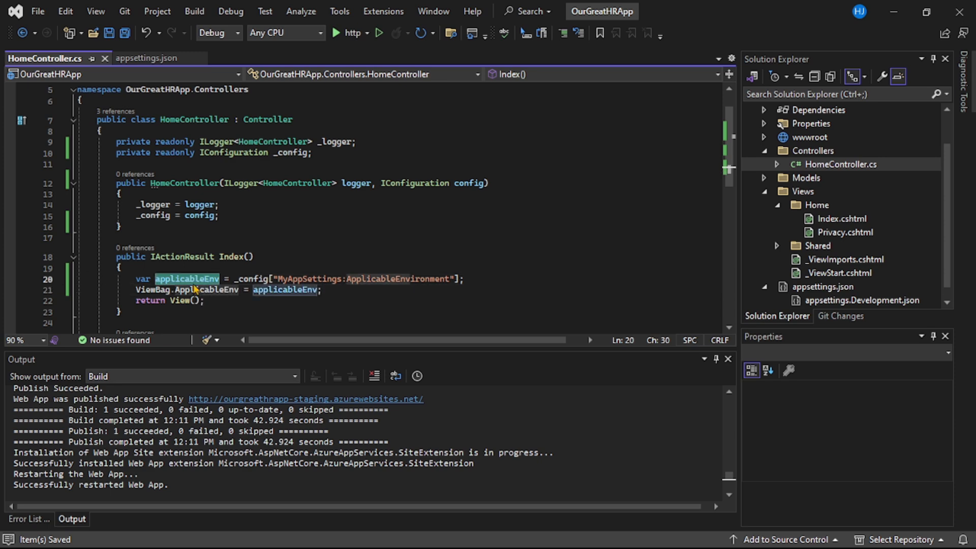
{"action": "left_click", "coordinate": [429, 229]}
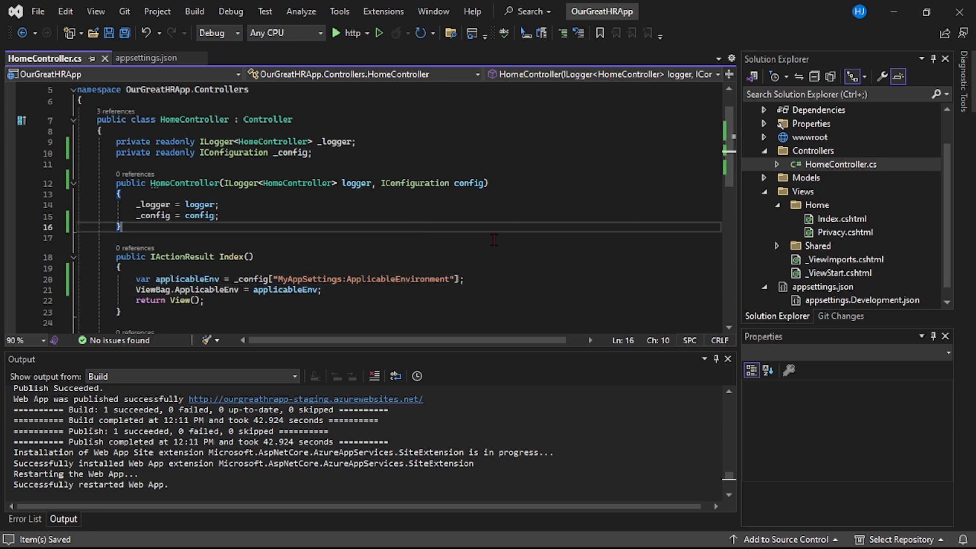
Open the Home view Index.cshtml and place a copy of the "Welcome To Our HR App...." h1 heading below the original
{"action": "double_click", "coordinate": [841, 218]}
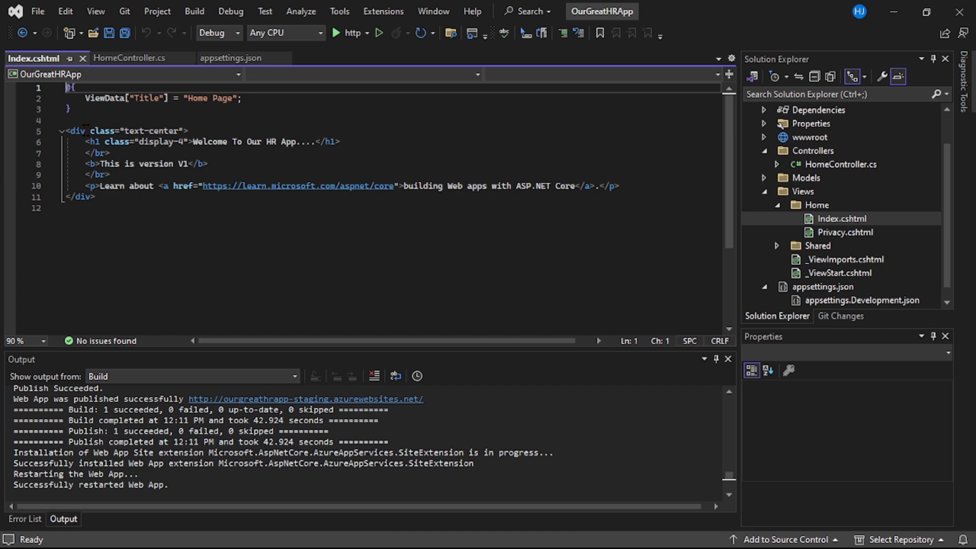
{"action": "left_click_drag", "start_coordinate": [85, 143], "coordinate": [389, 139]}
{"action": "key", "text": "ctrl+c"}
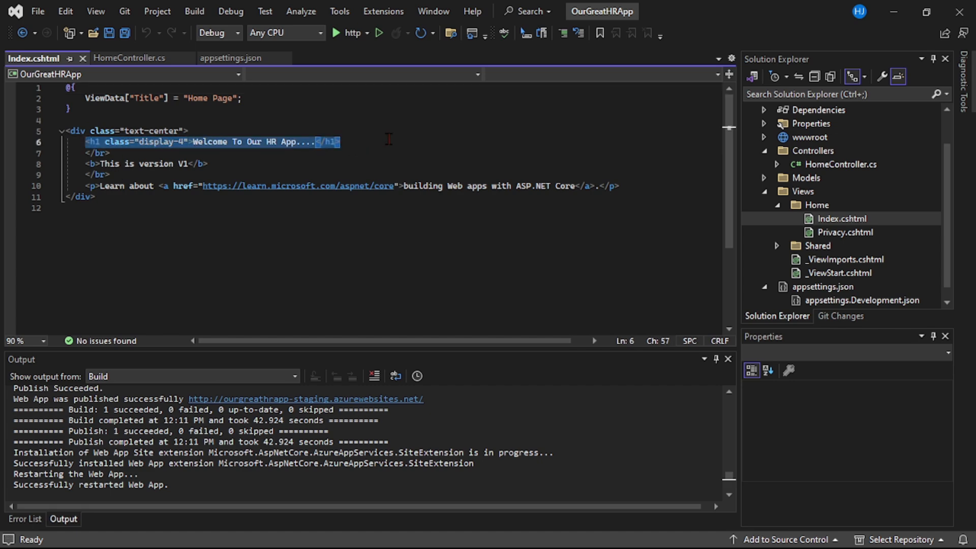
{"action": "left_click", "coordinate": [389, 140]}
{"action": "key", "text": "Return"}
{"action": "key", "text": "Return"}
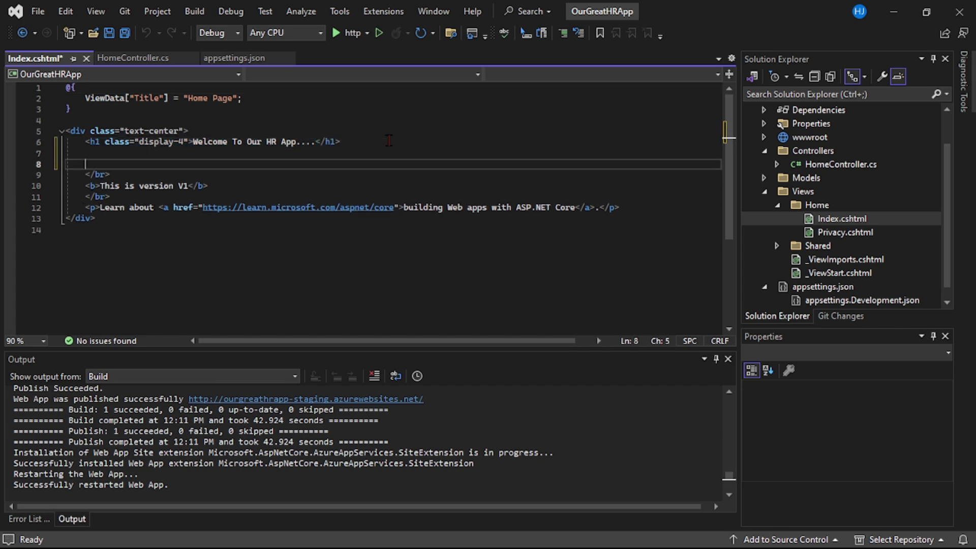
{"action": "key", "text": "ctrl+v"}
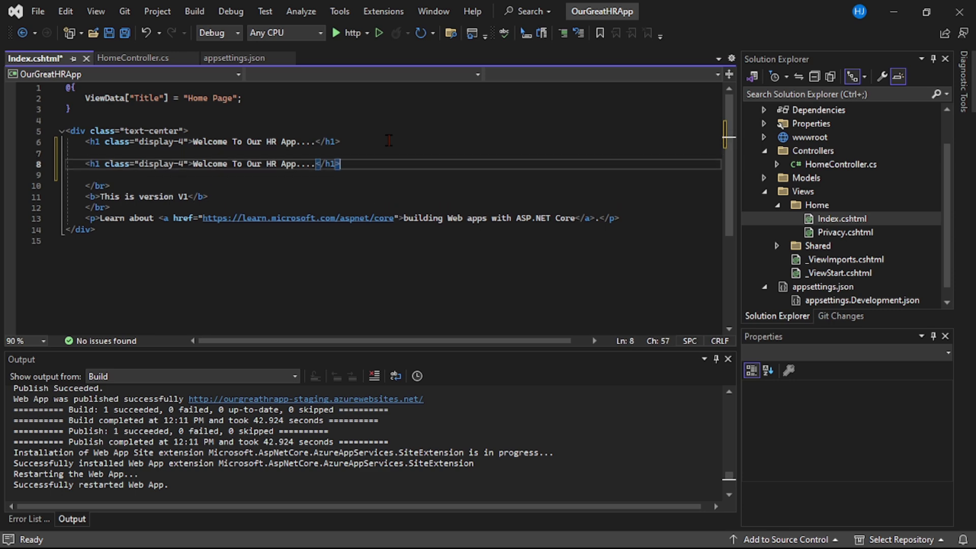
Replace the text of the copied h1 heading in Index.cshtml with "Environment specific setting value is : "
{"action": "left_click_drag", "start_coordinate": [191, 164], "coordinate": [315, 164]}
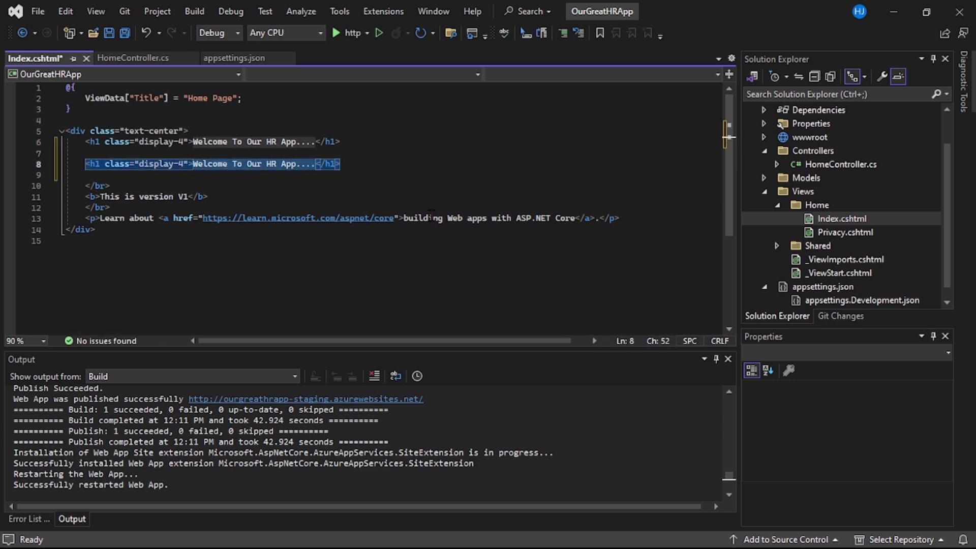
{"action": "type", "text": "Environment"}
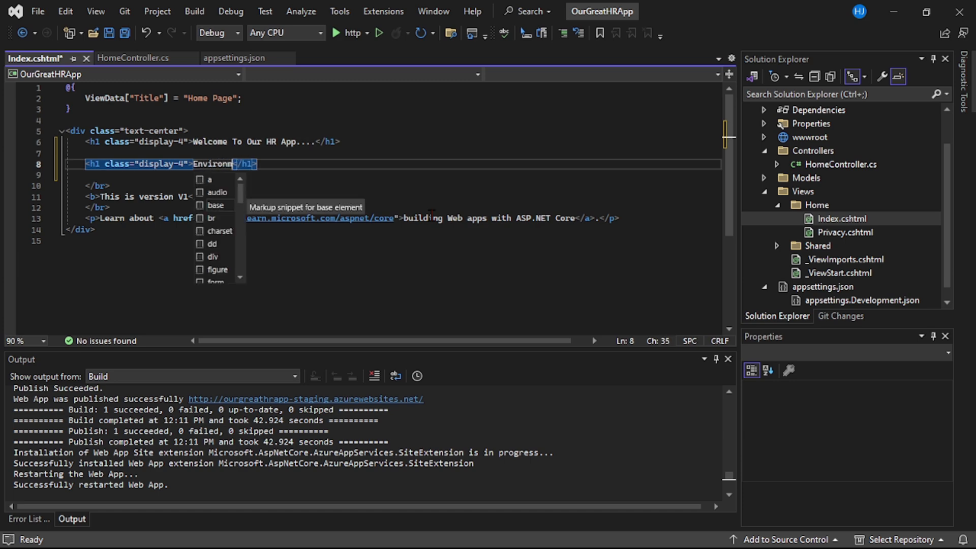
{"action": "type", "text": " specific s"}
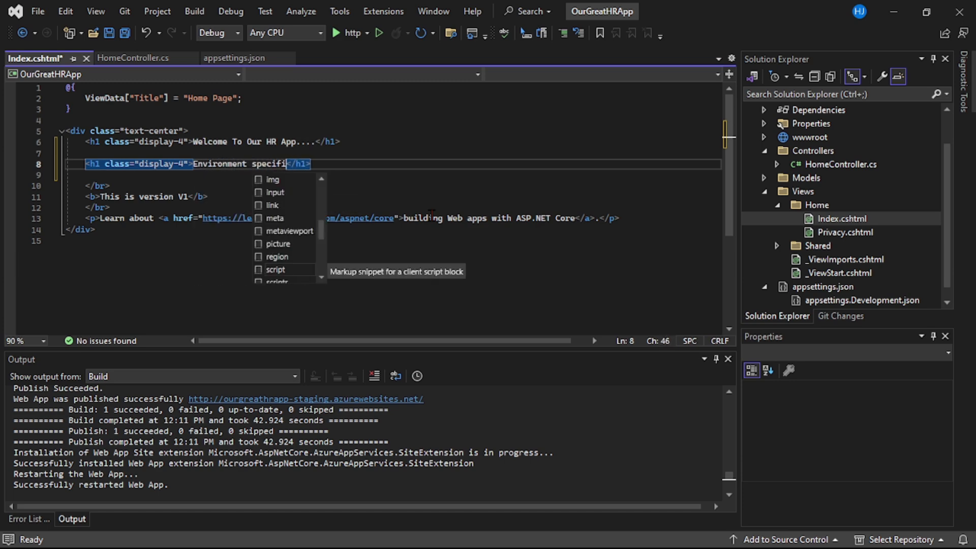
{"action": "type", "text": "etting va"}
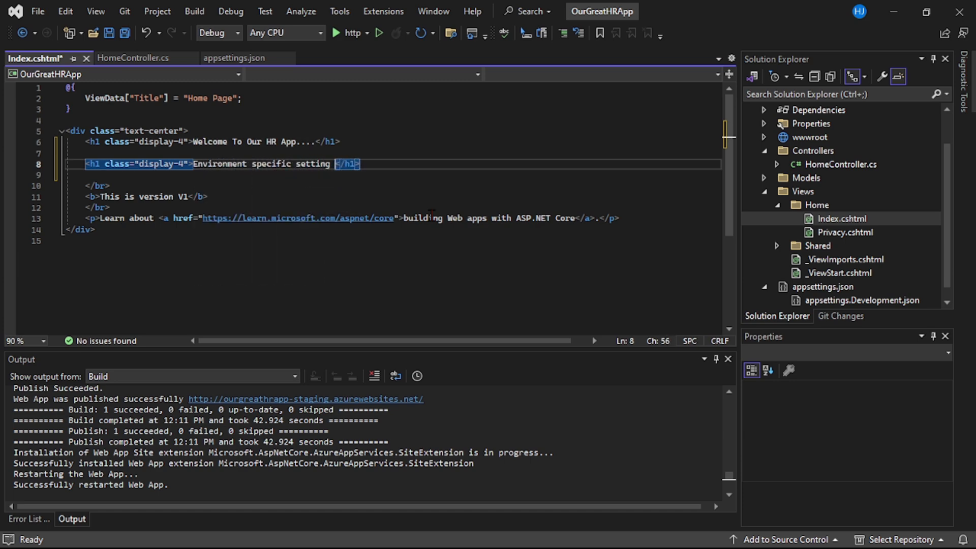
{"action": "type", "text": "lue "}
{"action": "type", "text": "is : "}
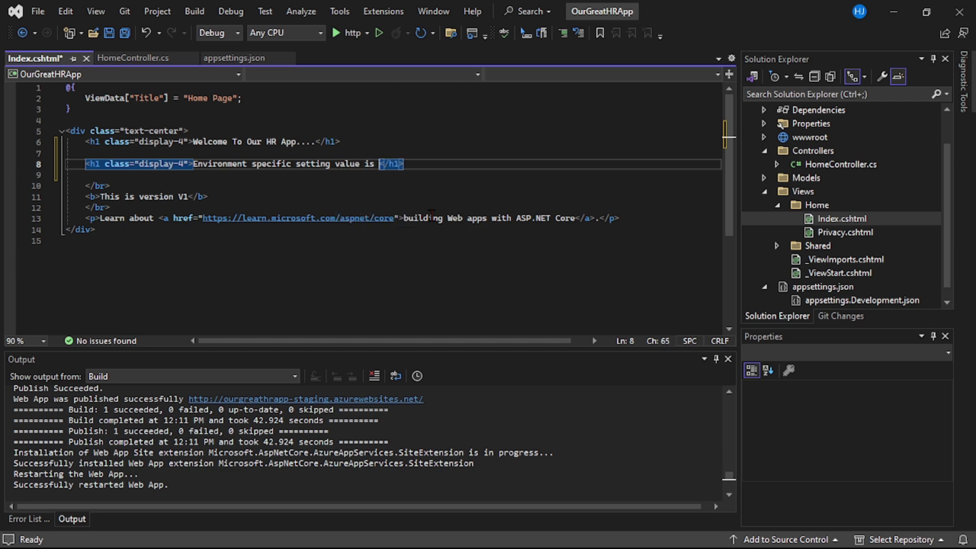
{"action": "type", "text": "@View"}
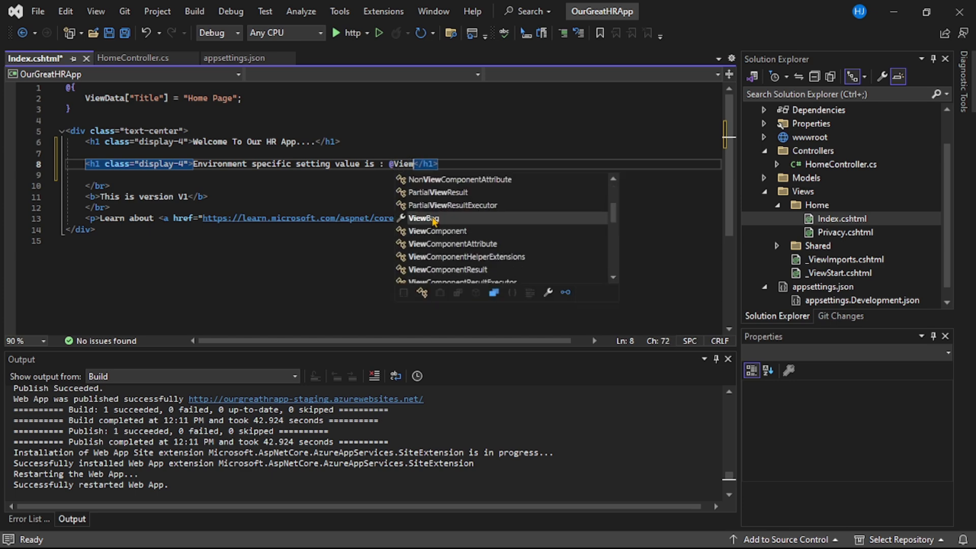
{"action": "type", "text": "Bag."}
{"action": "left_click", "coordinate": [139, 59]}
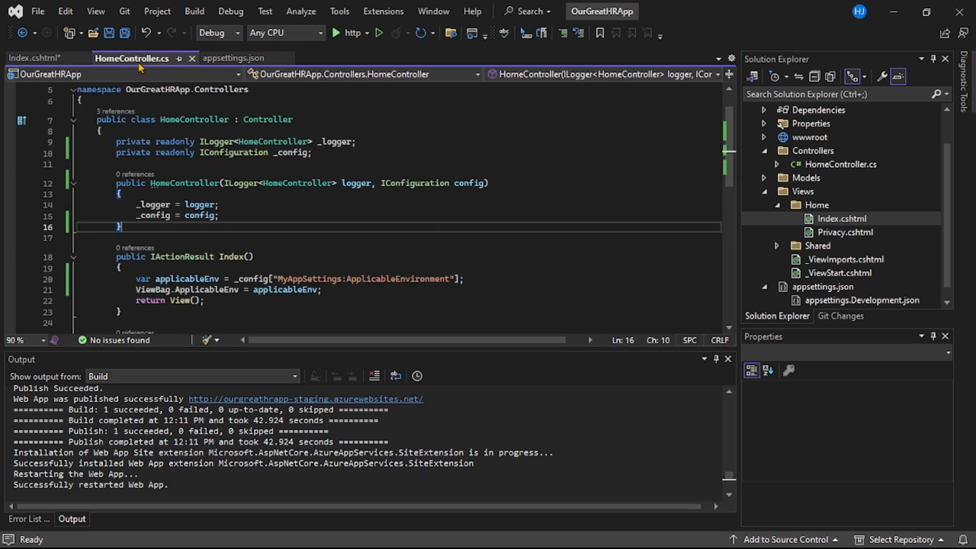
{"action": "left_click", "coordinate": [265, 258]}
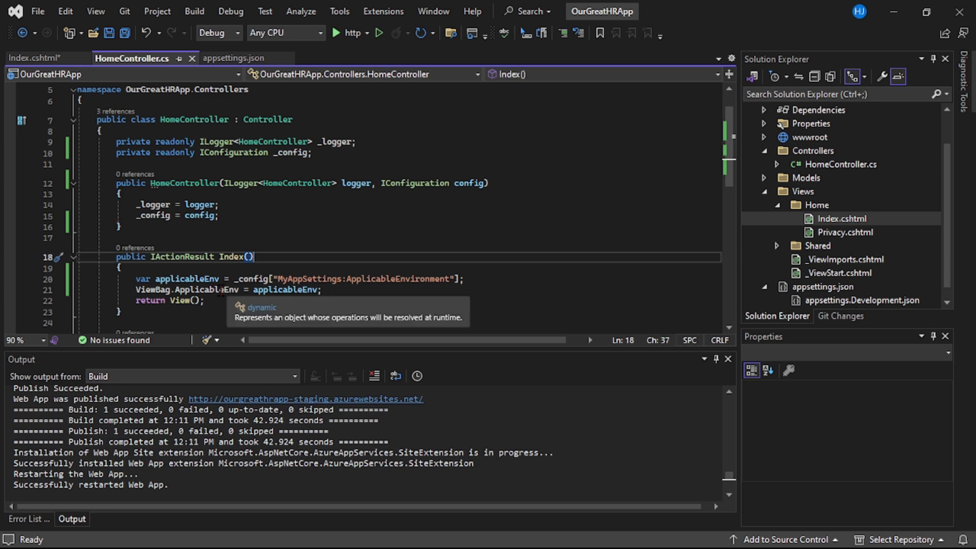
{"action": "double_click", "coordinate": [206, 289]}
{"action": "key", "text": "ctrl+c"}
{"action": "left_click", "coordinate": [33, 58]}
{"action": "key", "text": "ctrl+v"}
{"action": "key", "text": "ctrl+s"}
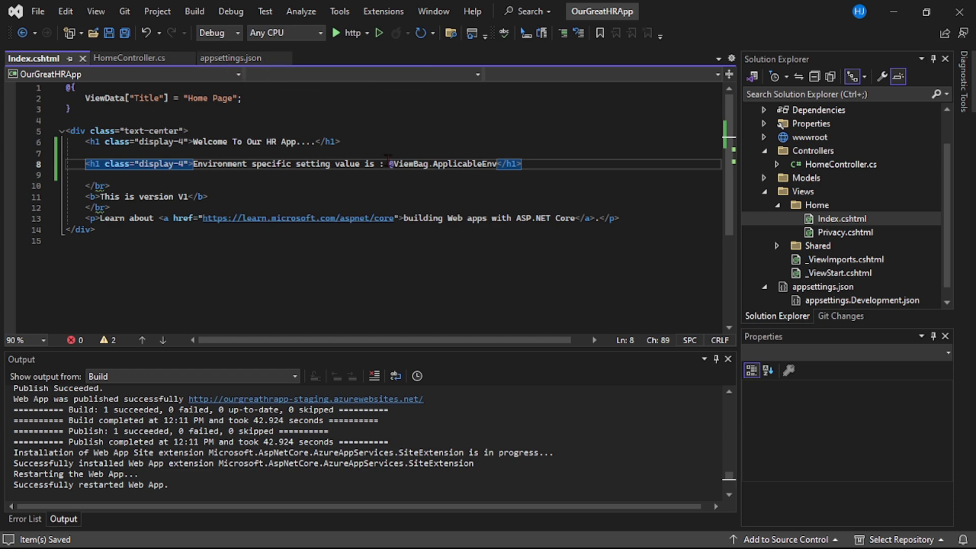
Review the wording of the ApplicableEnvironment value in appsettings.json and return to Index.cshtml
{"action": "left_click", "coordinate": [230, 58]}
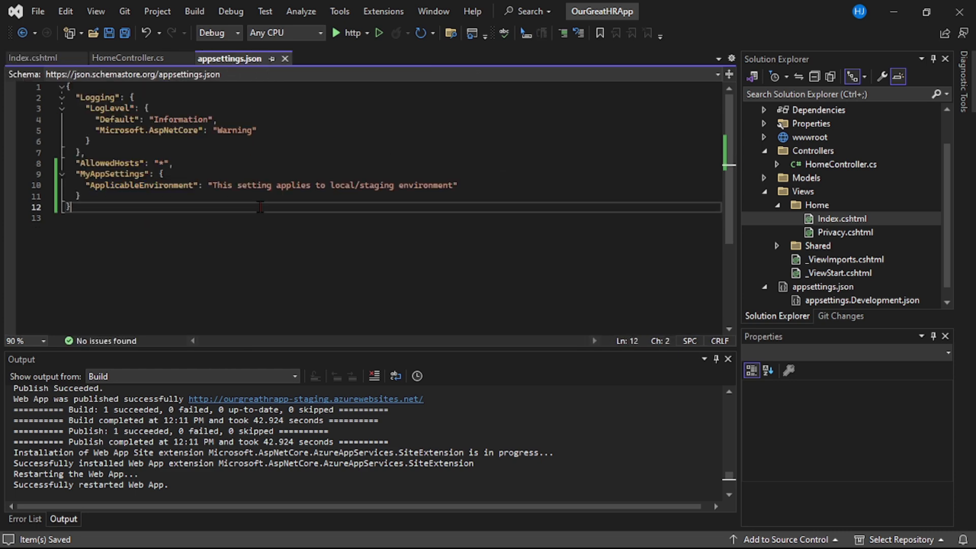
{"action": "double_click", "coordinate": [253, 185]}
{"action": "double_click", "coordinate": [293, 185]}
{"action": "double_click", "coordinate": [341, 185]}
{"action": "double_click", "coordinate": [377, 185]}
{"action": "double_click", "coordinate": [422, 185]}
{"action": "key", "text": "ctrl+Tab"}
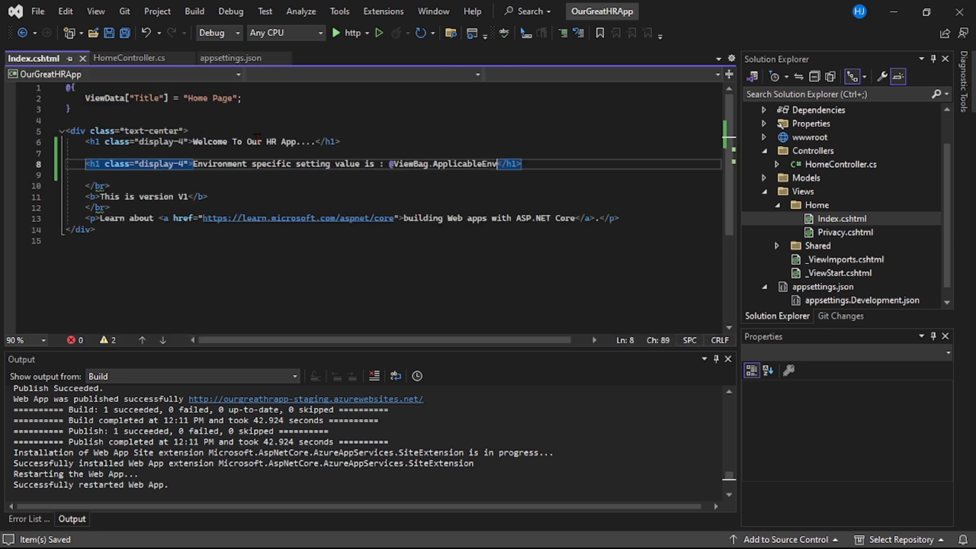
Run the app locally over http, compare the setting value on the home page with appsettings.json, and stop debugging
{"action": "left_click", "coordinate": [347, 35]}
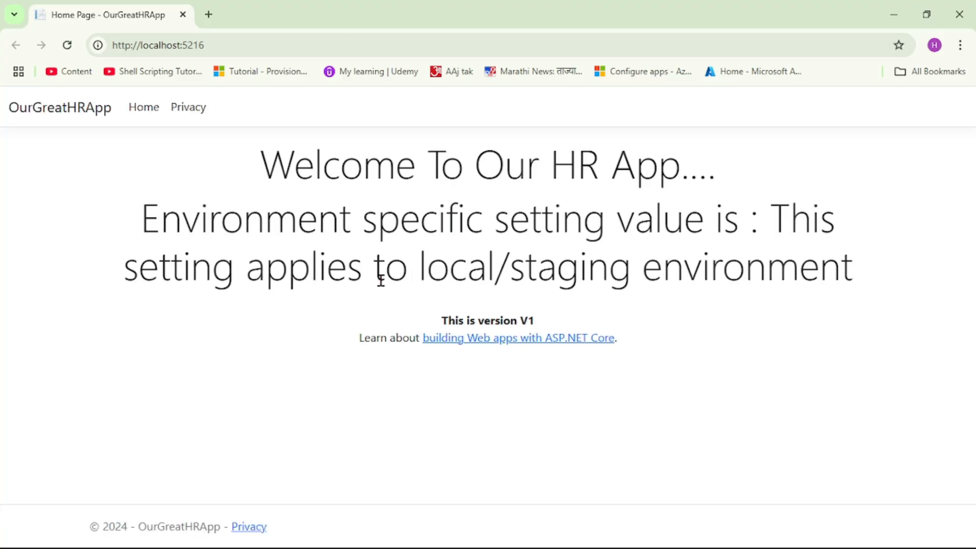
{"action": "left_click_drag", "start_coordinate": [148, 223], "coordinate": [851, 255]}
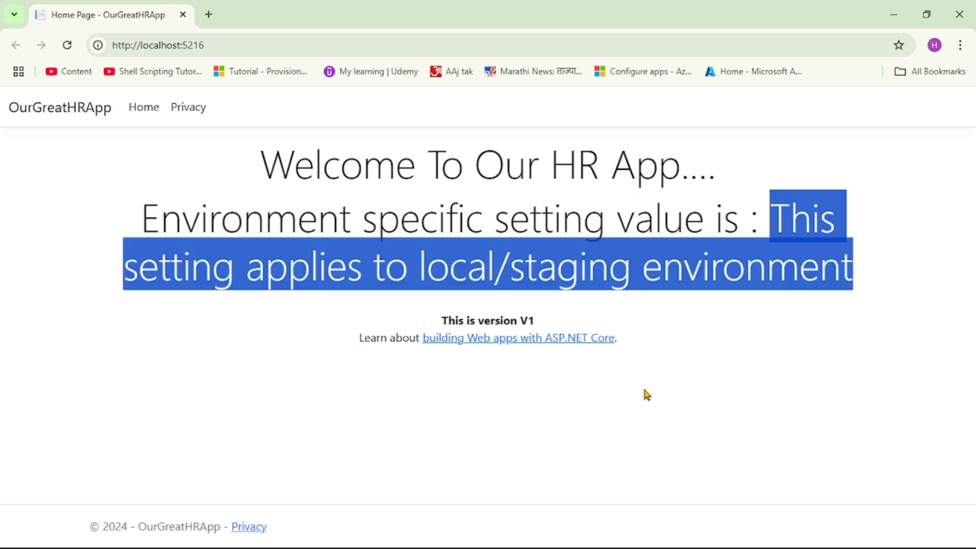
{"action": "left_click", "coordinate": [501, 539]}
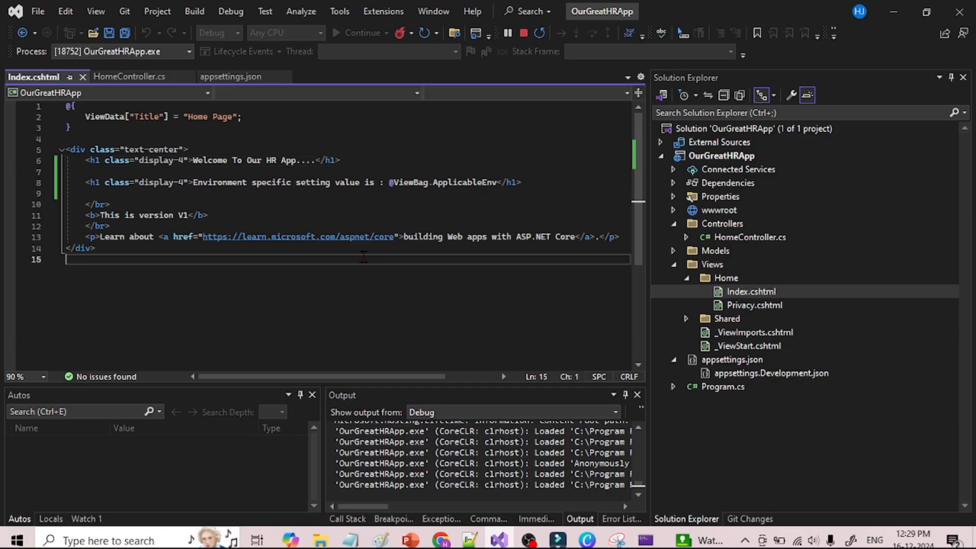
{"action": "left_click", "coordinate": [229, 76]}
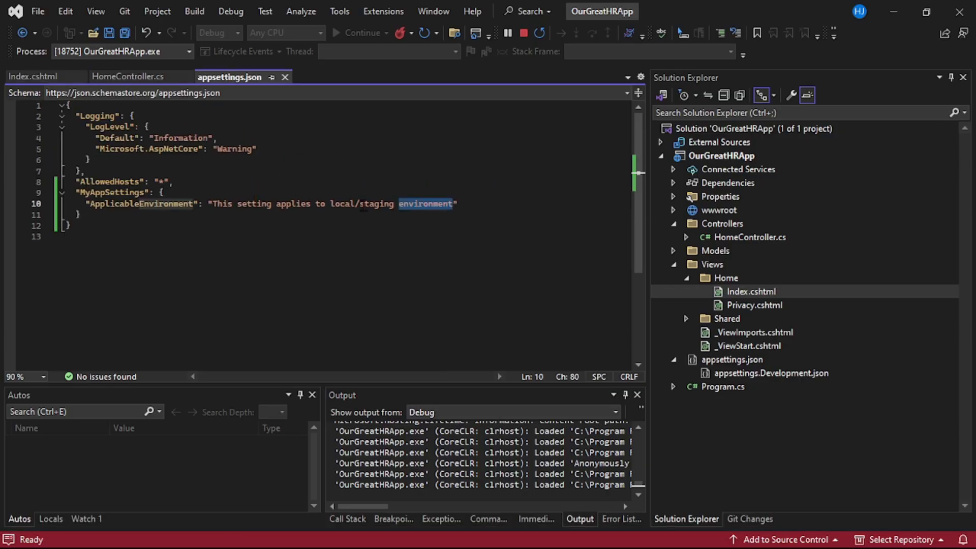
{"action": "left_click", "coordinate": [443, 159]}
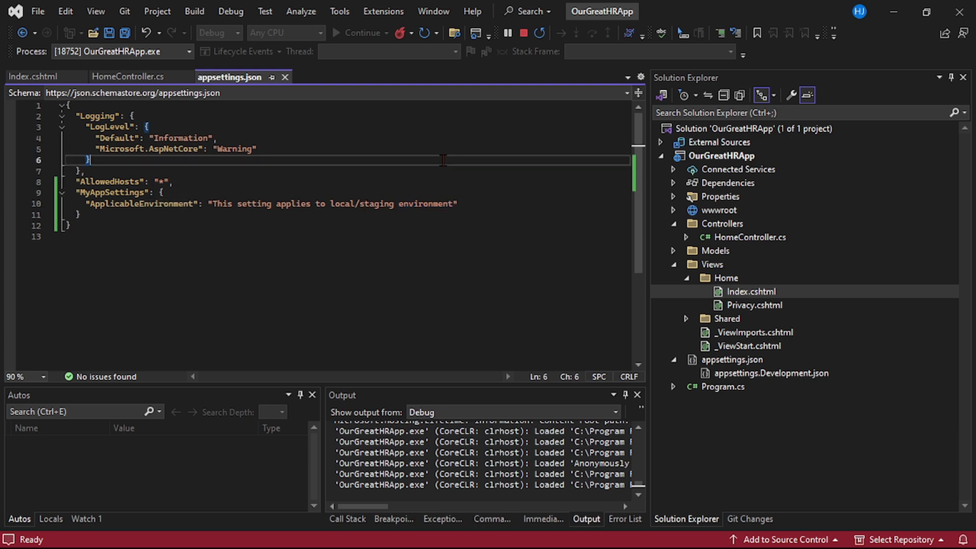
{"action": "left_click", "coordinate": [524, 34]}
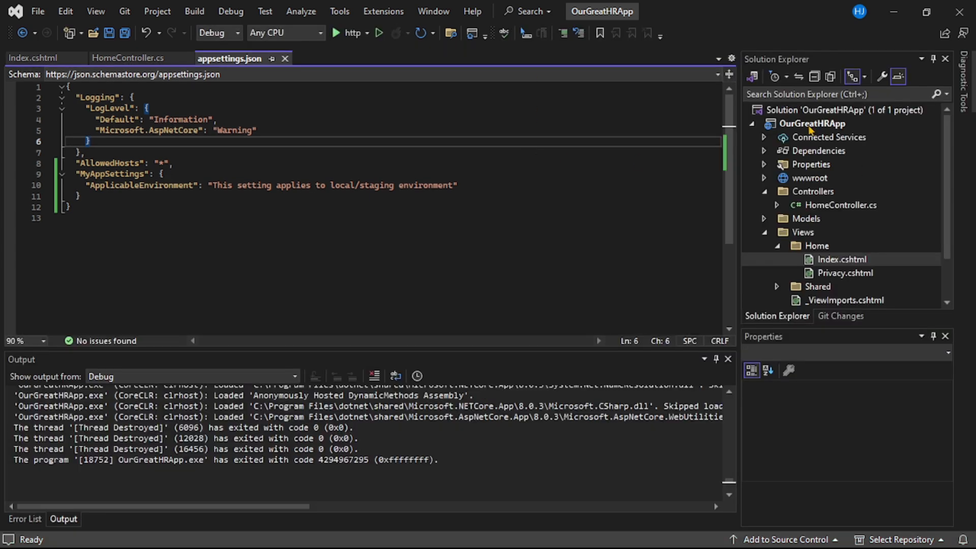
Start a new publish profile for the OurGreatHRApp project with Azure App Service (Windows) as the target
{"action": "right_click", "coordinate": [810, 129]}
{"action": "left_click", "coordinate": [763, 103]}
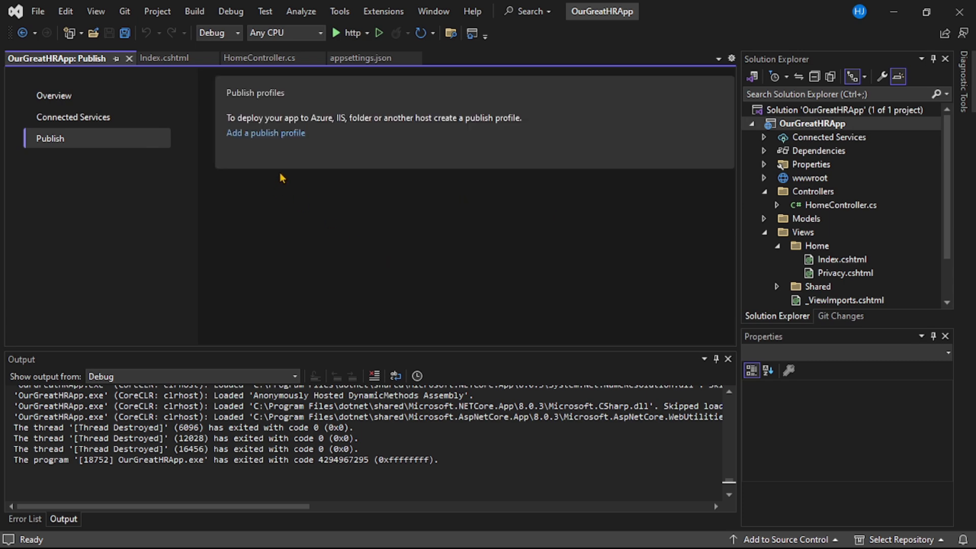
{"action": "left_click", "coordinate": [272, 138]}
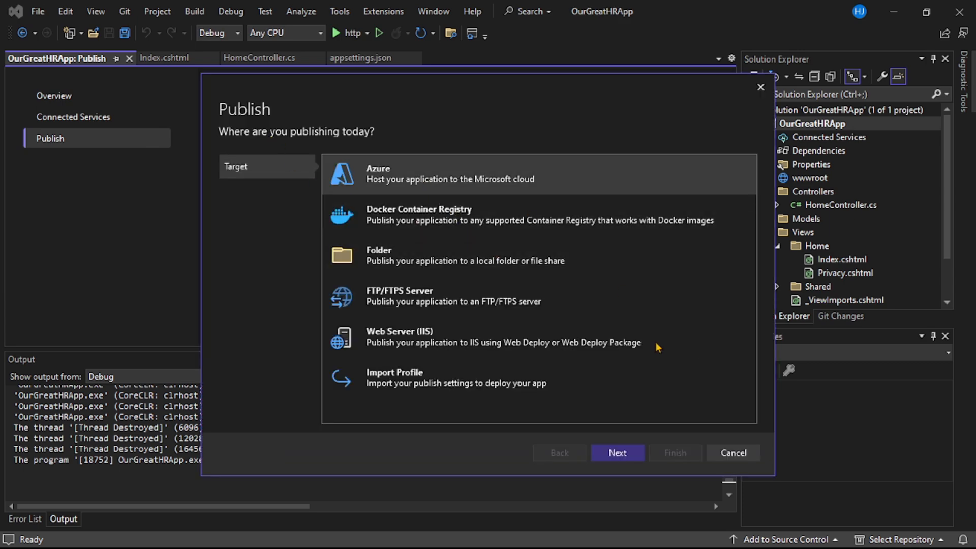
{"action": "left_click", "coordinate": [617, 453]}
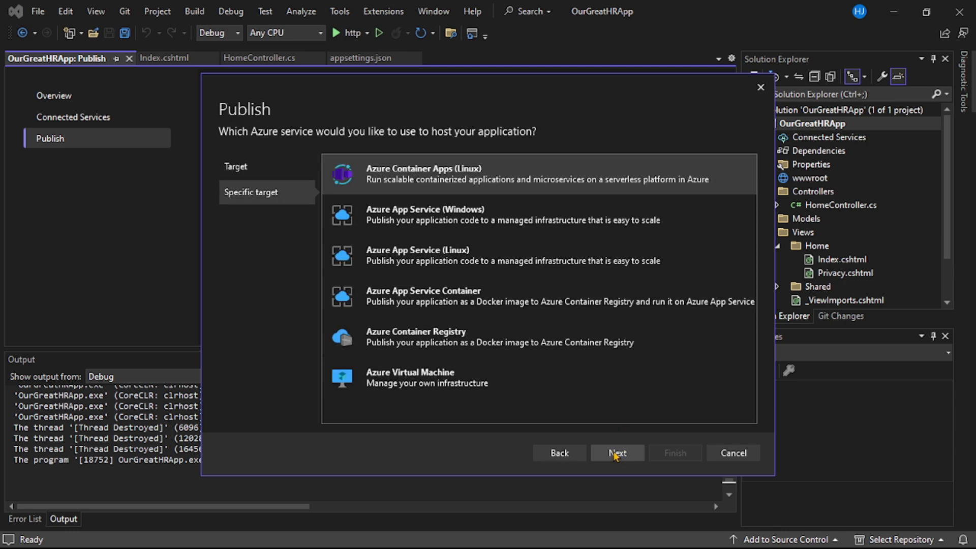
{"action": "left_click", "coordinate": [426, 227]}
{"action": "left_click", "coordinate": [615, 458]}
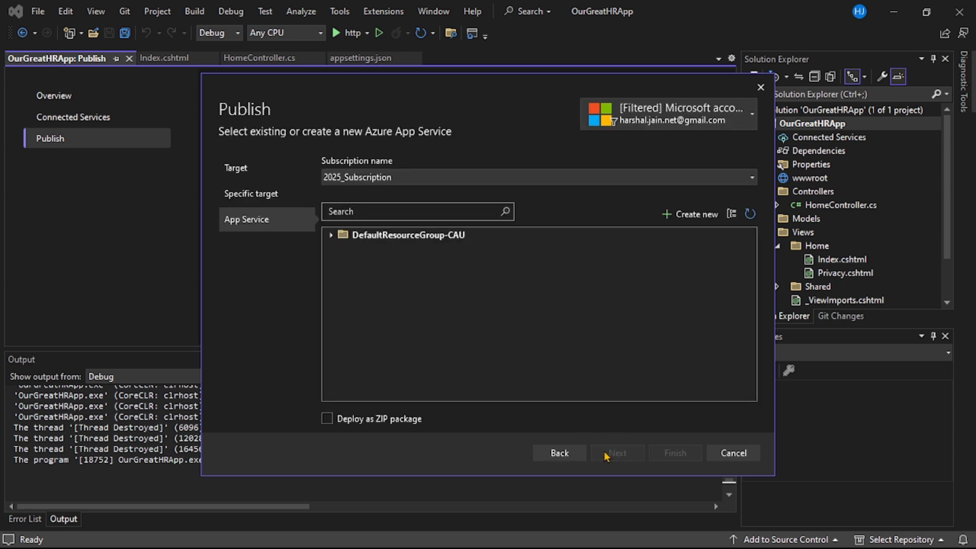
Finish the profile with the OurGreatHRApp app service in DefaultResourceGroup-CAU and publish the project to it
{"action": "left_click", "coordinate": [332, 237]}
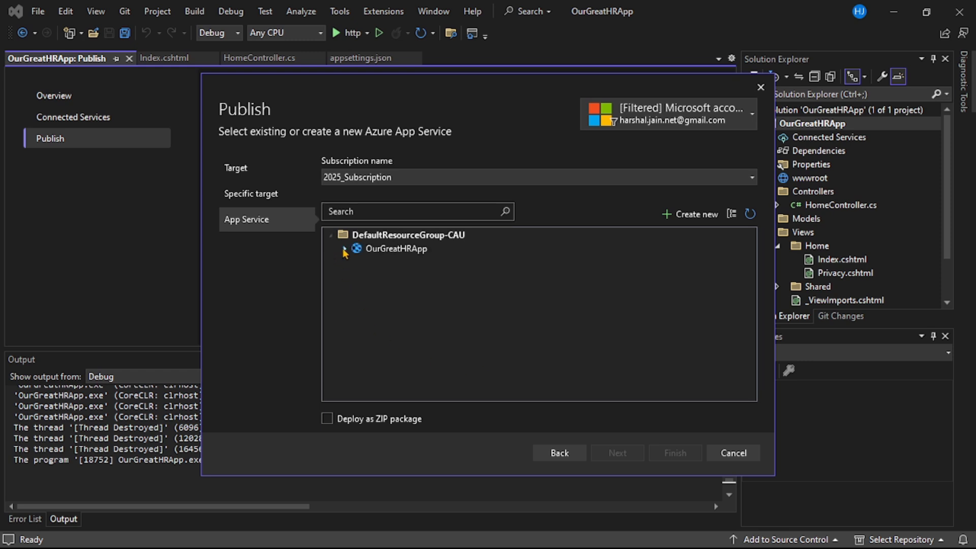
{"action": "left_click", "coordinate": [410, 251]}
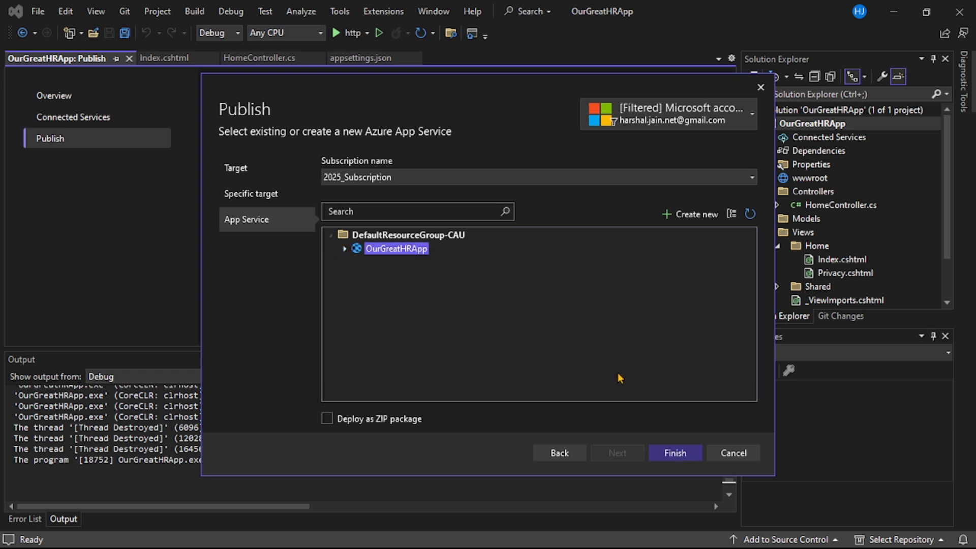
{"action": "left_click", "coordinate": [667, 456]}
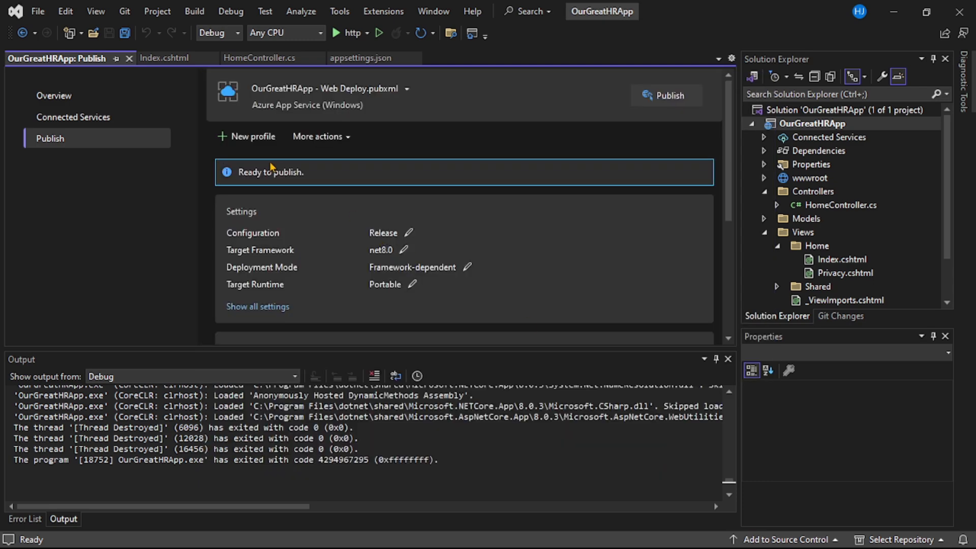
{"action": "left_click", "coordinate": [664, 99]}
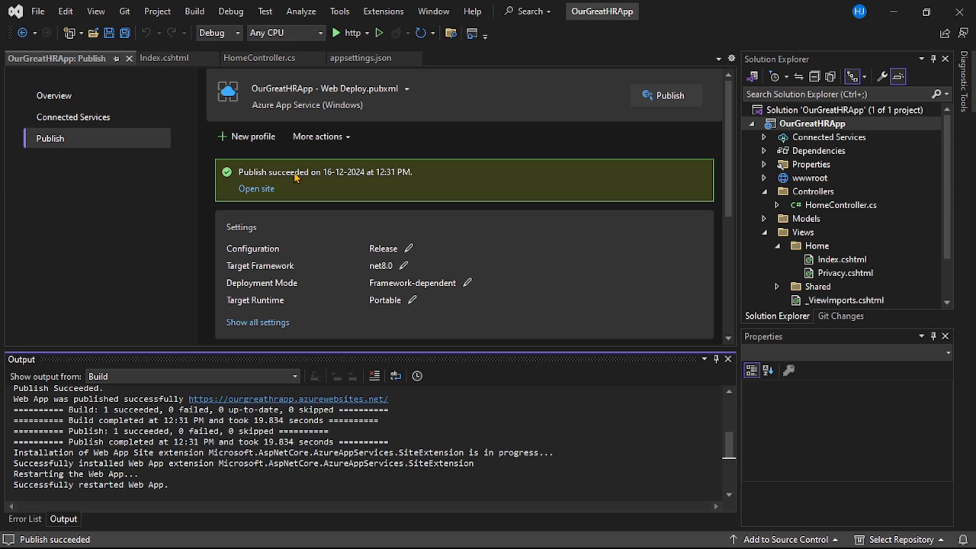
Switch to the Azure portal in the browser, open the OurGreatHRApp web app, and browse to its live site
{"action": "left_click", "coordinate": [458, 537]}
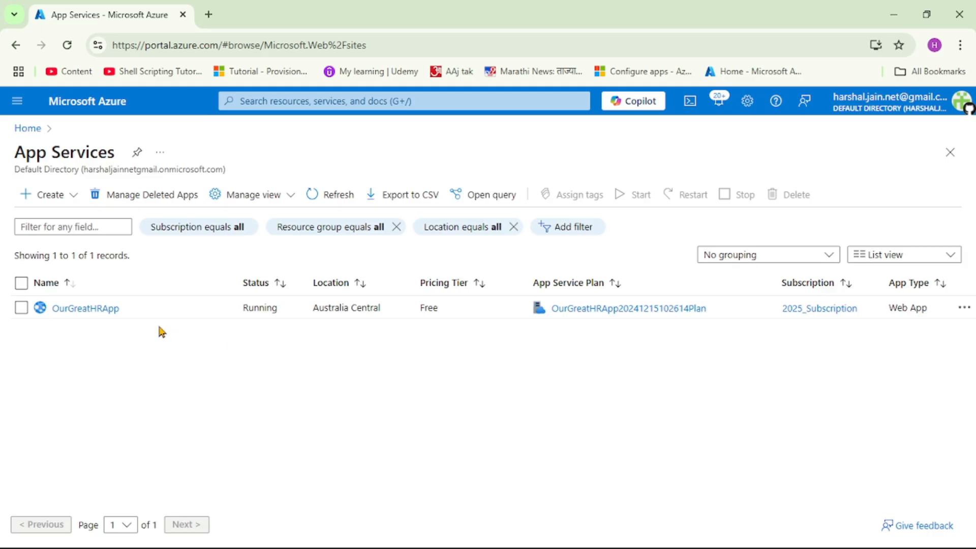
{"action": "left_click_drag", "start_coordinate": [25, 152], "coordinate": [85, 153]}
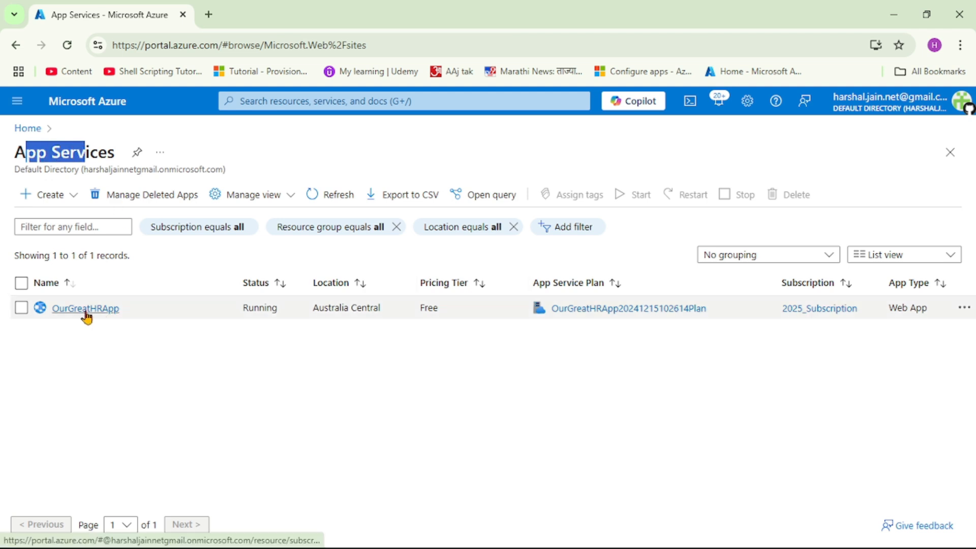
{"action": "left_click", "coordinate": [85, 308]}
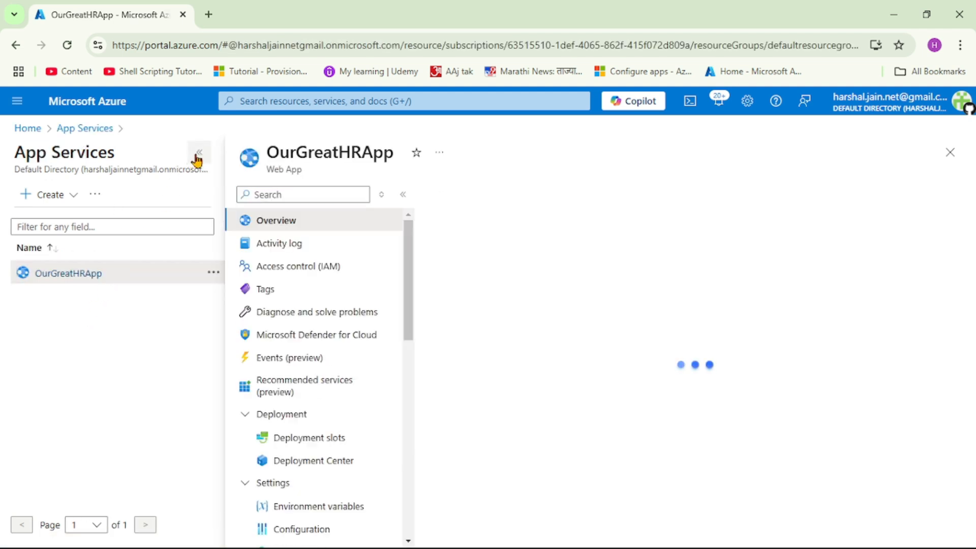
{"action": "left_click", "coordinate": [199, 153]}
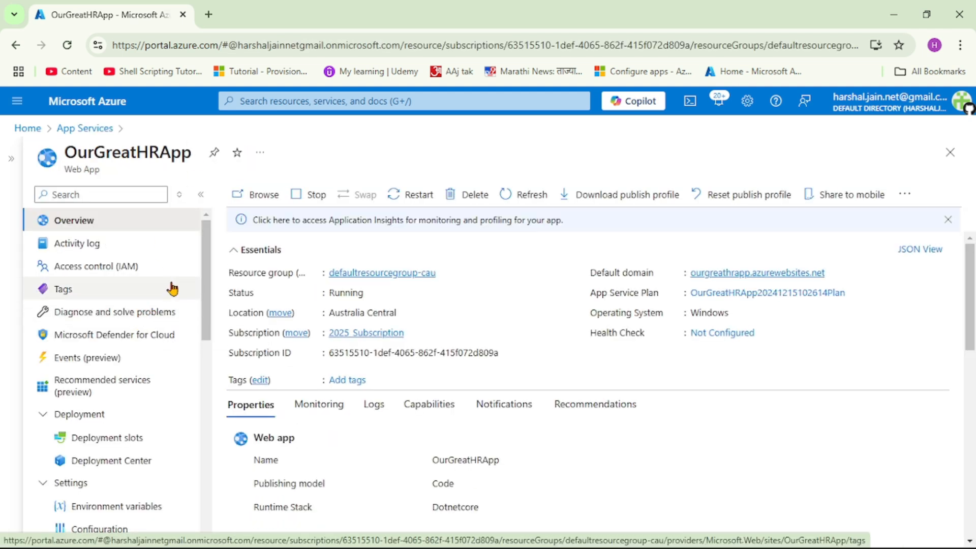
{"action": "left_click", "coordinate": [262, 195]}
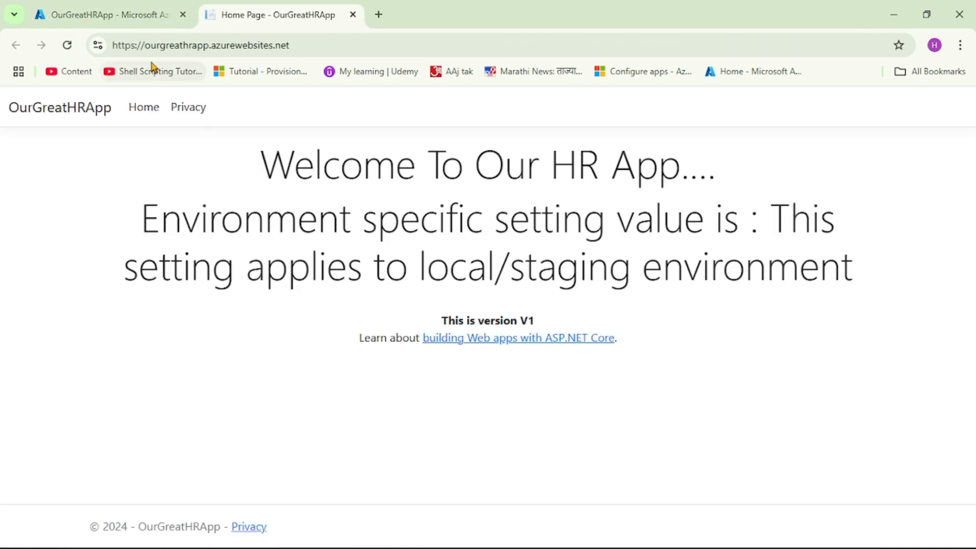
Examine the live site's address and the environment-specific setting value displayed on its home page
{"action": "left_click_drag", "start_coordinate": [144, 45], "coordinate": [290, 47]}
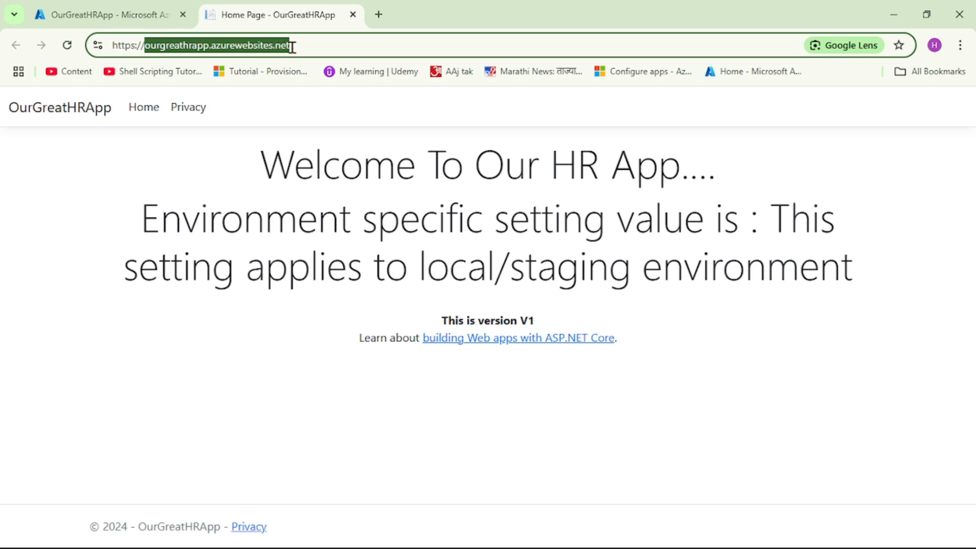
{"action": "left_click", "coordinate": [269, 175]}
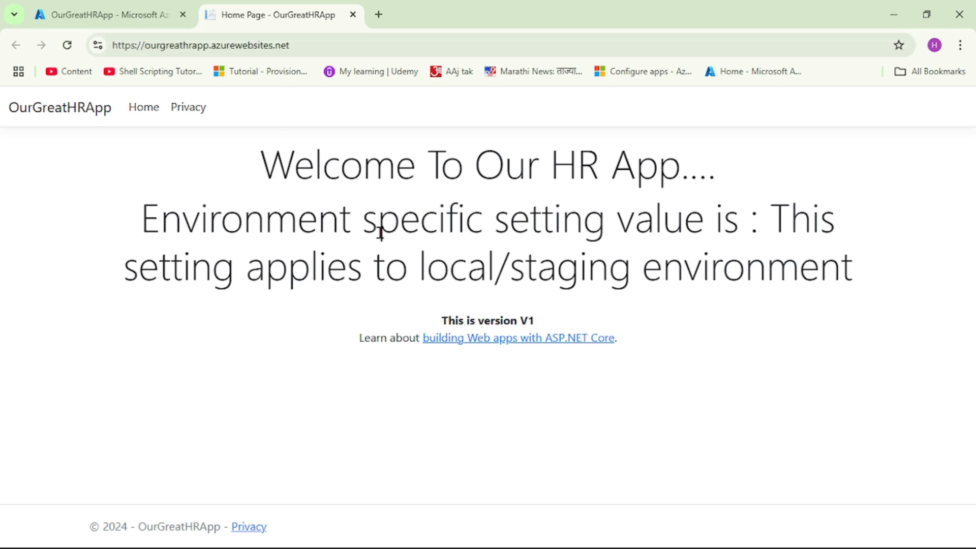
{"action": "left_click_drag", "start_coordinate": [159, 224], "coordinate": [867, 280]}
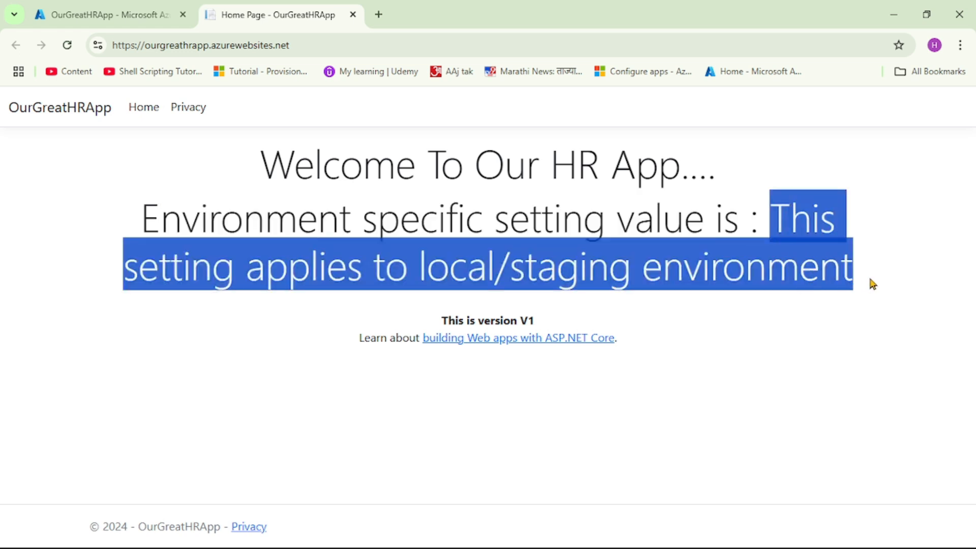
{"action": "left_click", "coordinate": [436, 279]}
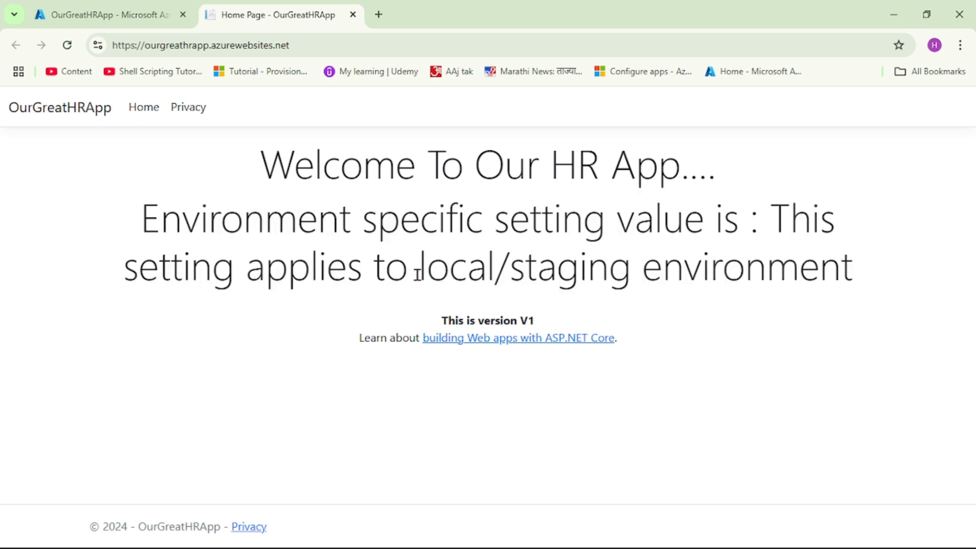
{"action": "left_click_drag", "start_coordinate": [426, 273], "coordinate": [635, 274]}
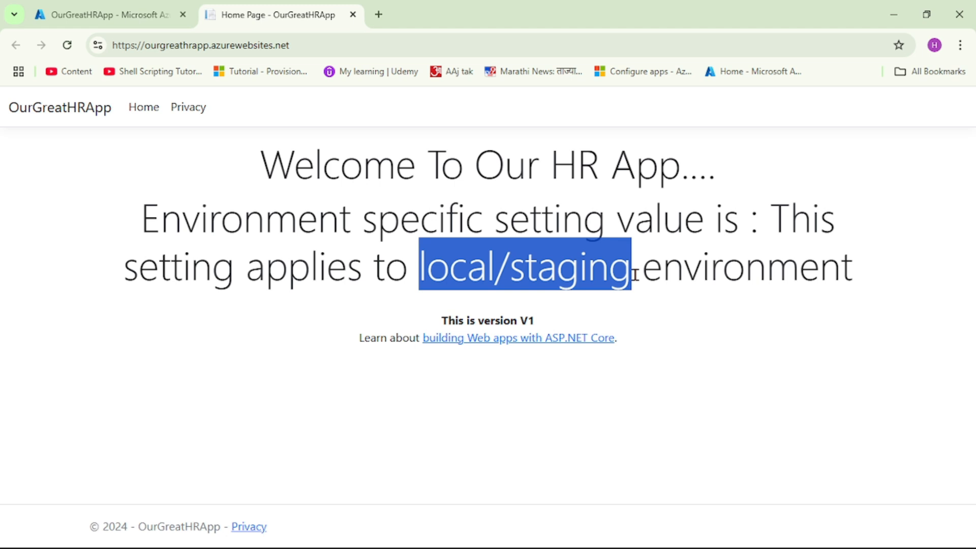
{"action": "mouse_move", "coordinate": [501, 538]}
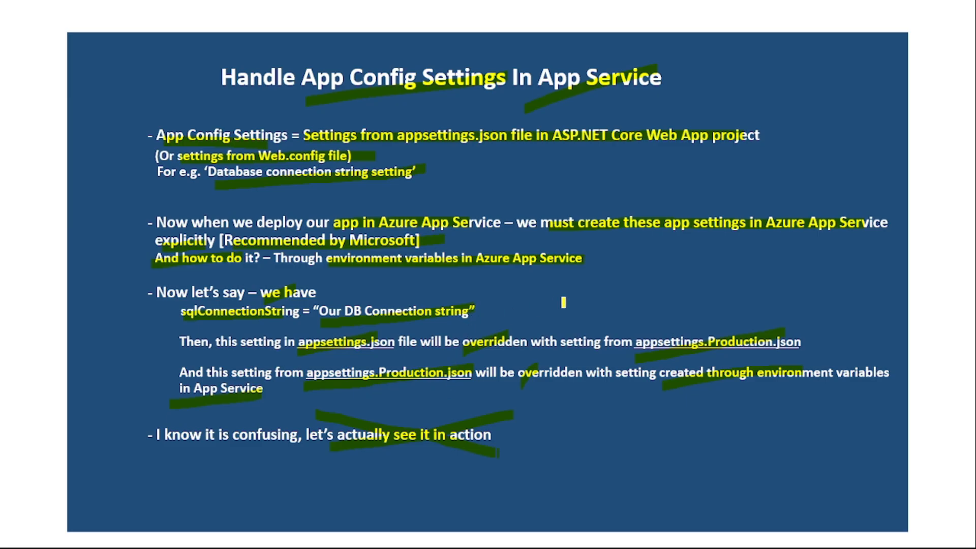
{"action": "left_click_drag", "start_coordinate": [587, 238], "coordinate": [672, 230]}
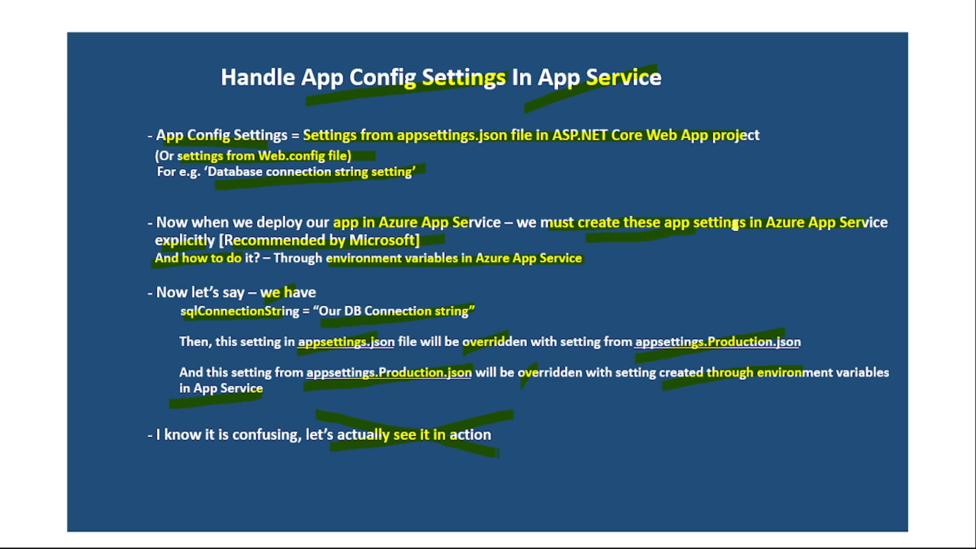
{"action": "left_click_drag", "start_coordinate": [765, 238], "coordinate": [863, 224]}
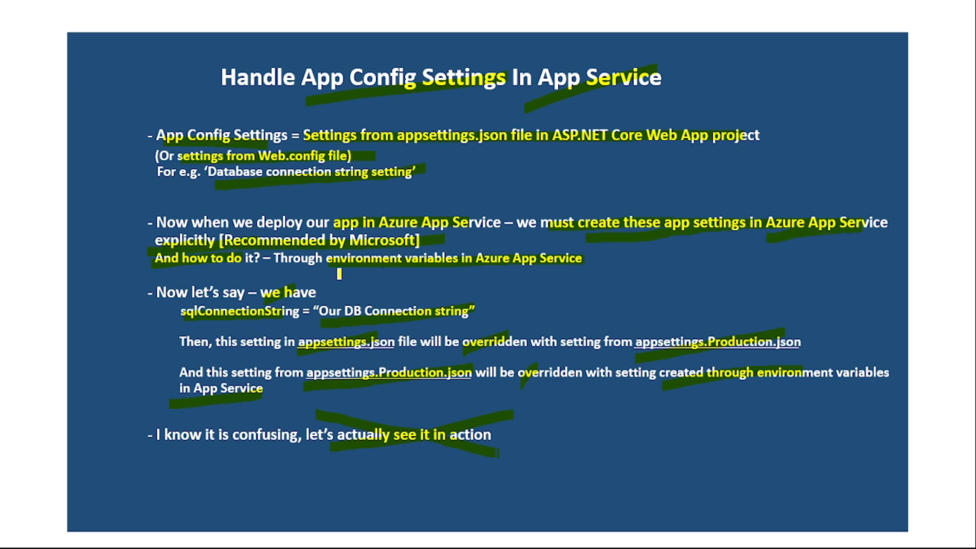
{"action": "left_click_drag", "start_coordinate": [340, 274], "coordinate": [482, 243]}
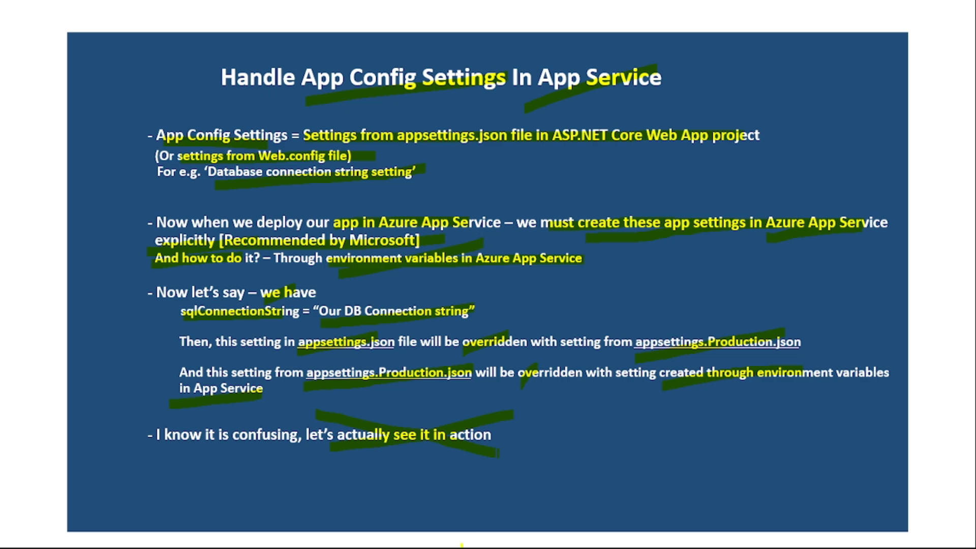
{"action": "key", "text": "alt+Tab"}
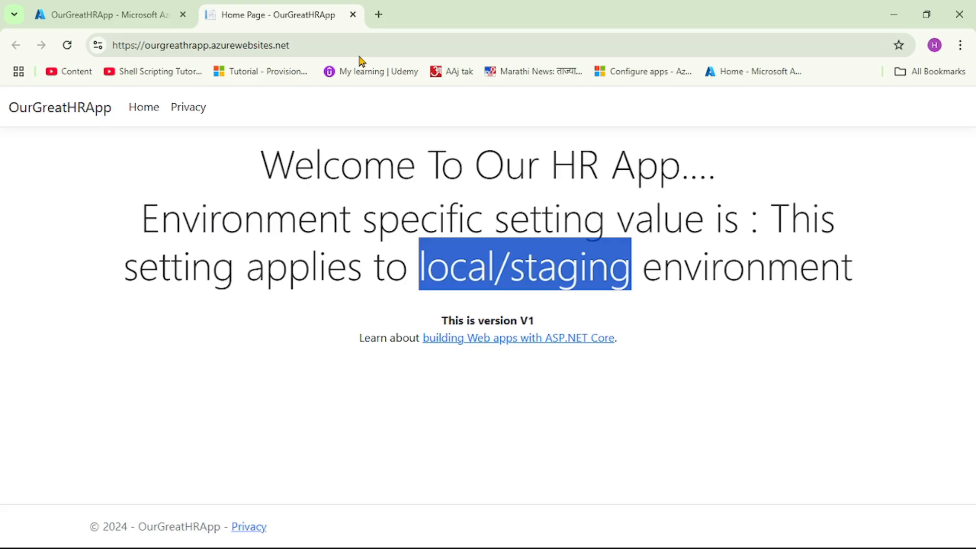
Close the live site and open the OurGreatHRApp web app's environment variables in the Azure portal
{"action": "left_click", "coordinate": [352, 15]}
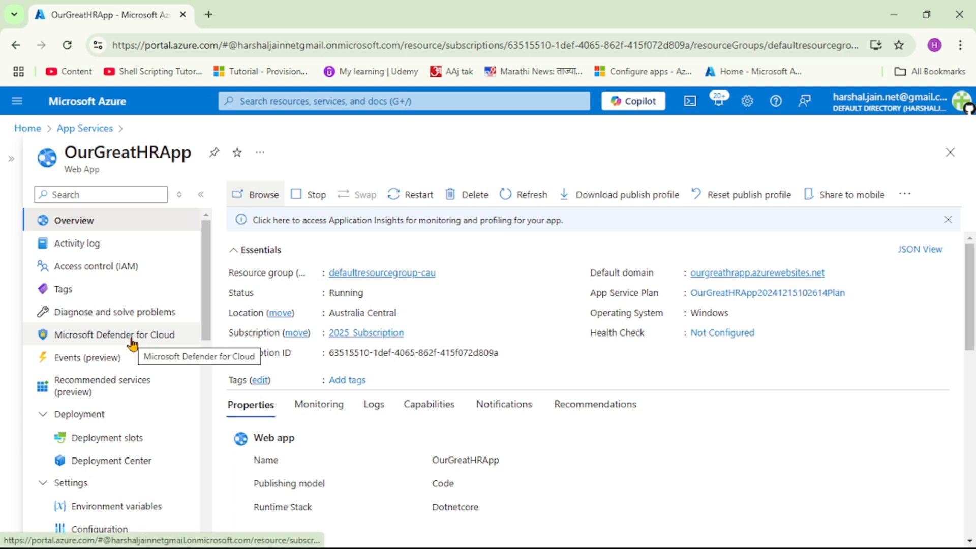
{"action": "scroll", "coordinate": [132, 345], "scroll_direction": "down", "scroll_amount": 1}
{"action": "scroll", "coordinate": [132, 345], "scroll_direction": "down", "scroll_amount": 3}
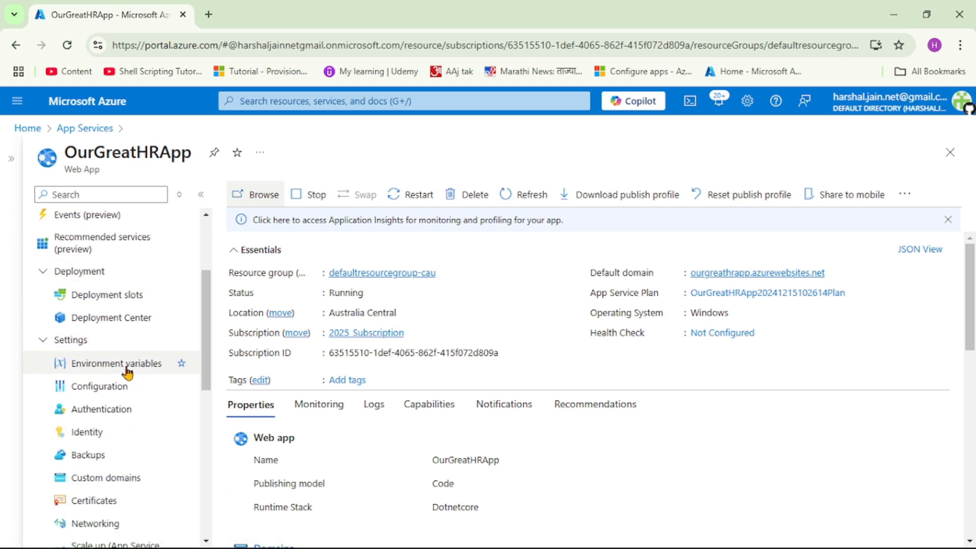
{"action": "left_click", "coordinate": [119, 374]}
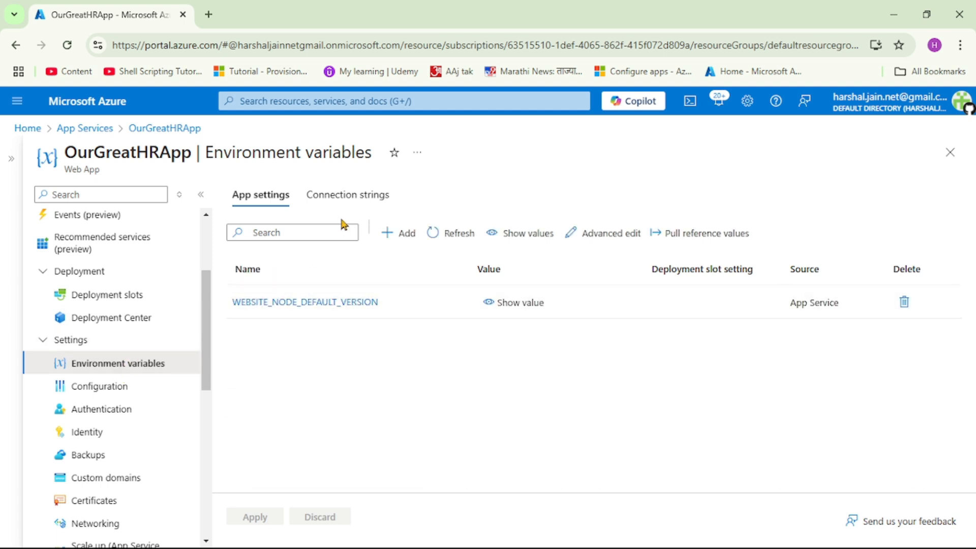
Switch to Visual Studio and copy the MyAppSettings section name from appsettings.json
{"action": "mouse_move", "coordinate": [462, 540]}
{"action": "left_click", "coordinate": [517, 534]}
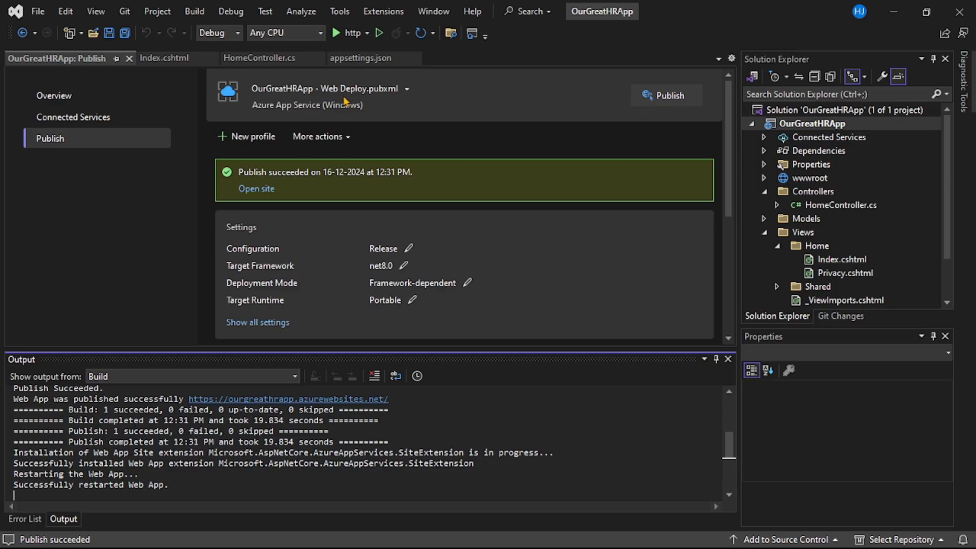
{"action": "left_click", "coordinate": [361, 61]}
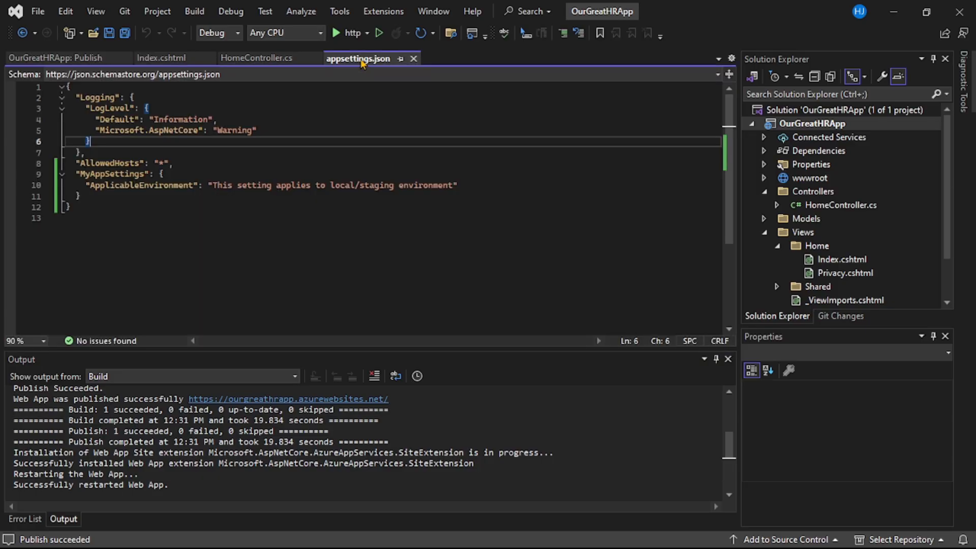
{"action": "double_click", "coordinate": [108, 175]}
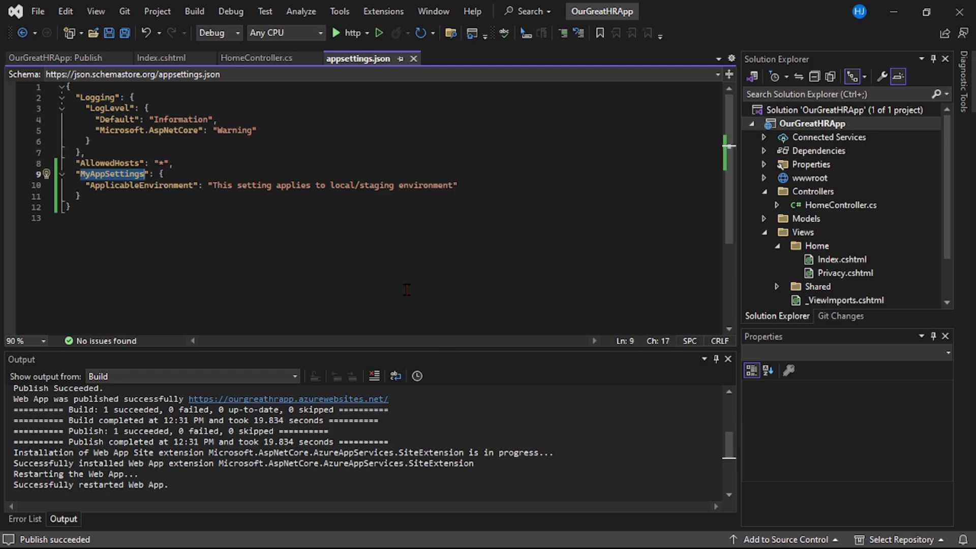
Return to the Azure portal and start a new application setting whose name begins with MyAppSettings__
{"action": "left_click", "coordinate": [454, 537]}
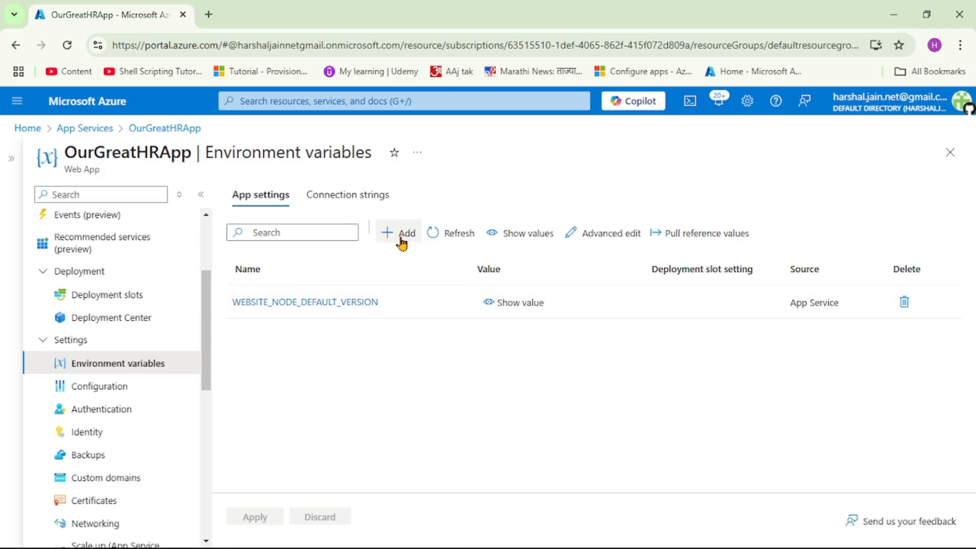
{"action": "left_click", "coordinate": [400, 234]}
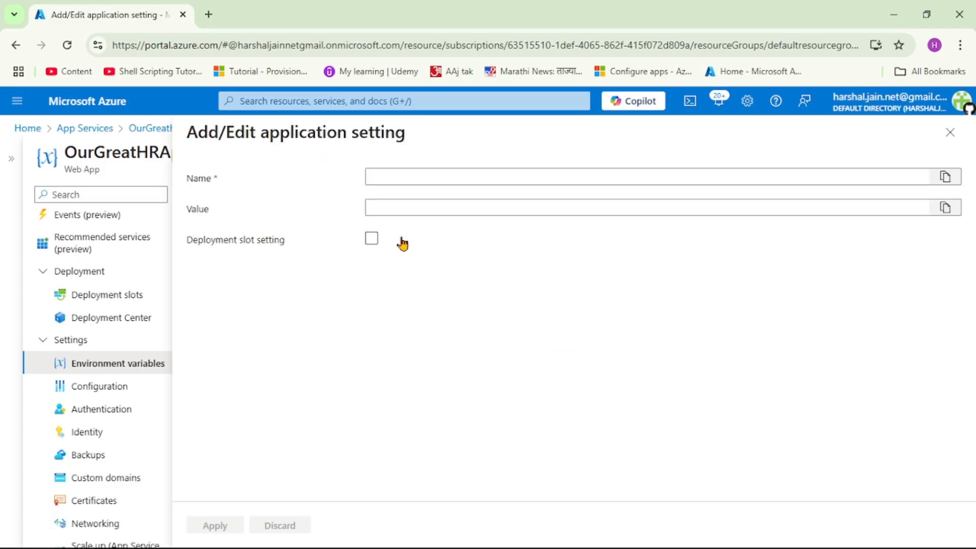
{"action": "left_click", "coordinate": [399, 176]}
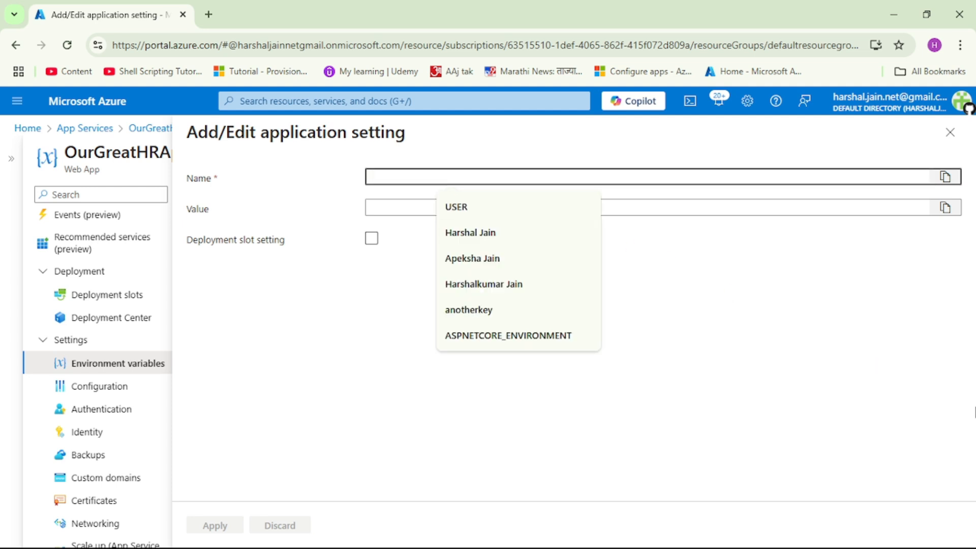
{"action": "type", "text": "MyAppSettings__"}
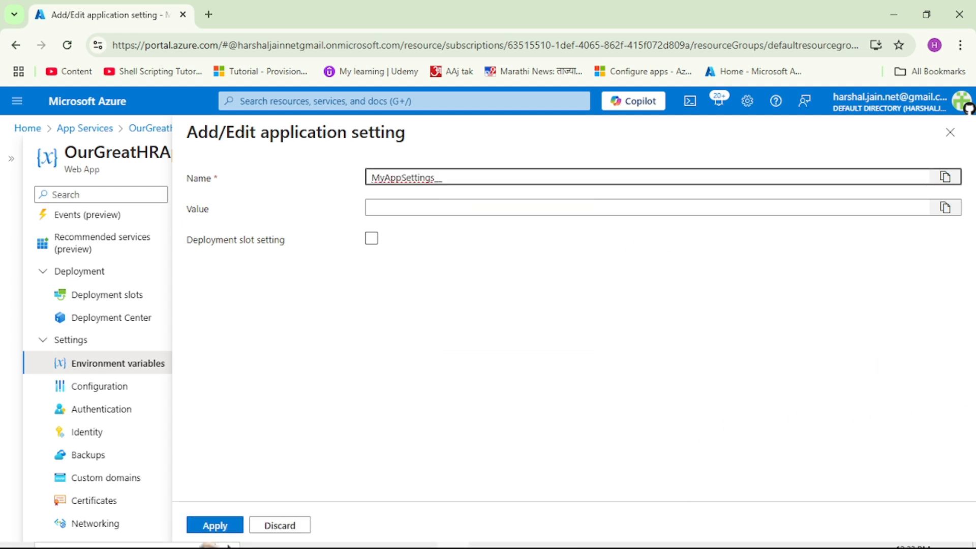
Copy the ApplicableEnvironment key from appsettings.json in Visual Studio and complete the portal setting's name as MyAppSettings__ApplicableEnvironment
{"action": "left_click", "coordinate": [400, 533]}
{"action": "left_click", "coordinate": [206, 199]}
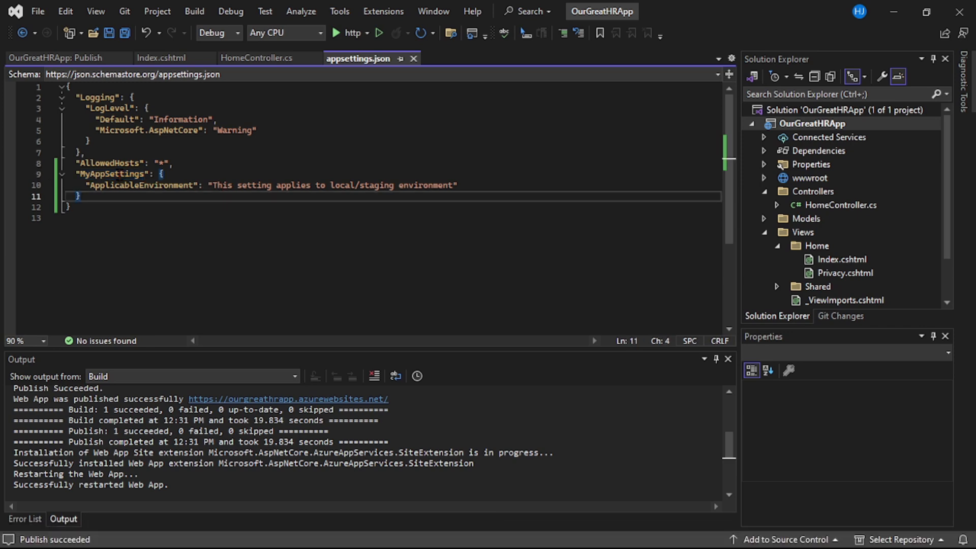
{"action": "double_click", "coordinate": [116, 186]}
{"action": "key", "text": "ctrl+c"}
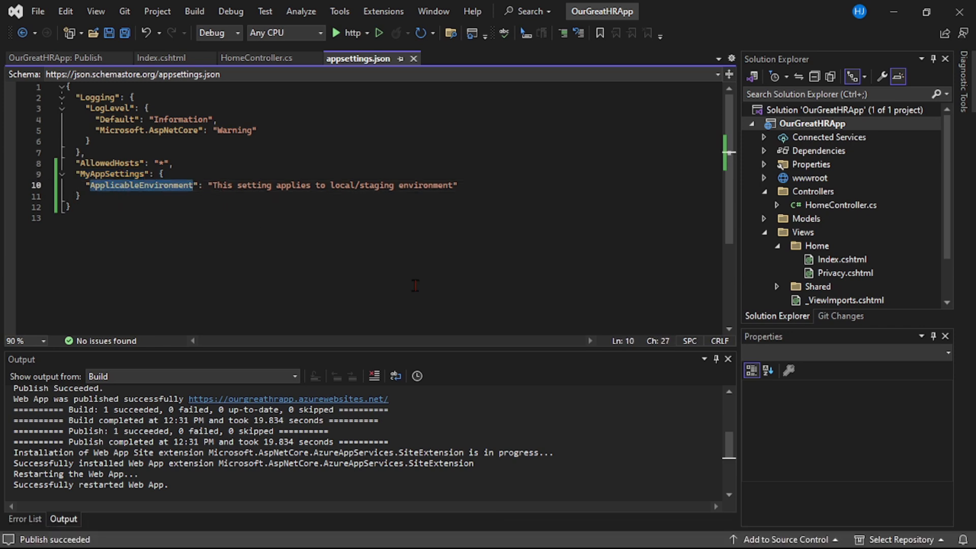
{"action": "left_click", "coordinate": [481, 535]}
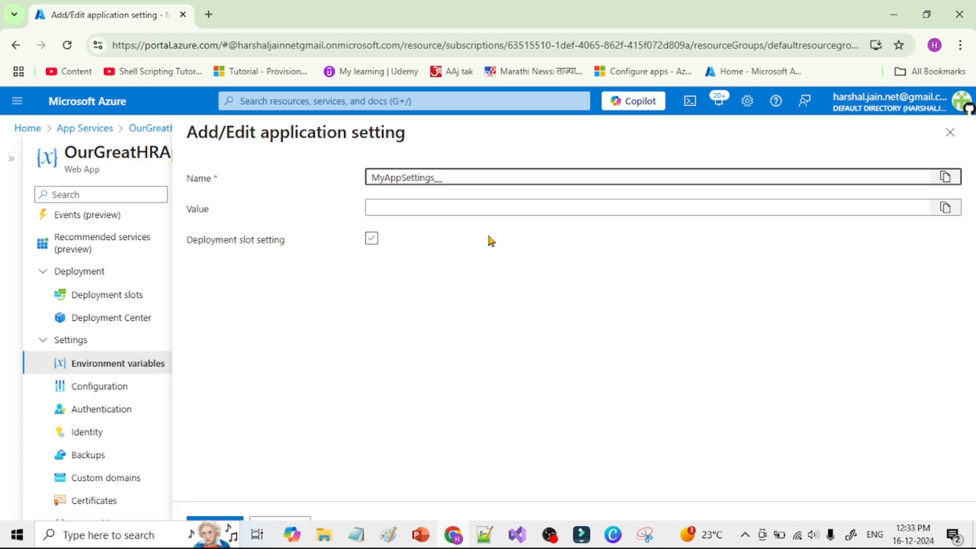
{"action": "key", "text": "ctrl+v"}
Copy the ApplicableEnvironment text from appsettings.json in Visual Studio into the portal setting's value: "This setting applies to local/staging environment"
{"action": "left_click", "coordinate": [399, 209]}
{"action": "left_click", "coordinate": [399, 210]}
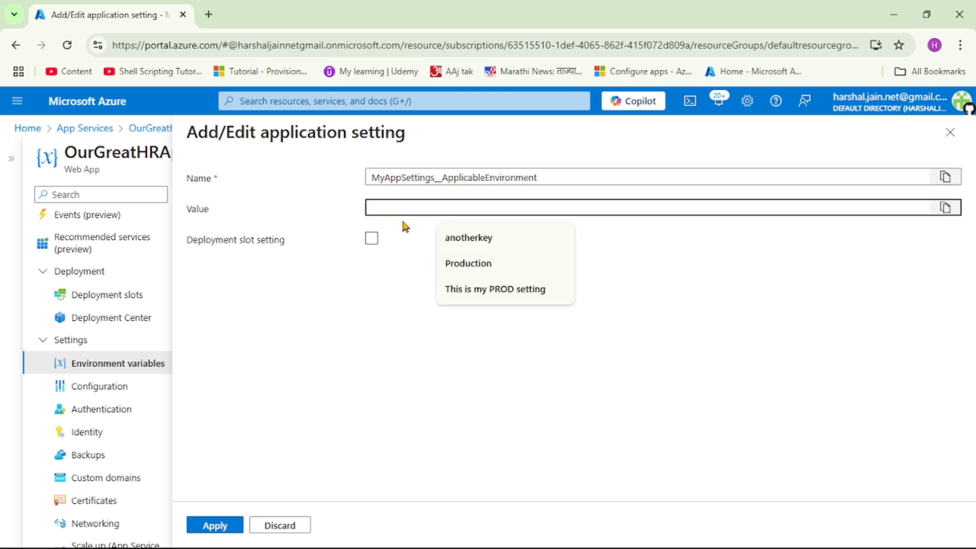
{"action": "left_click", "coordinate": [526, 539]}
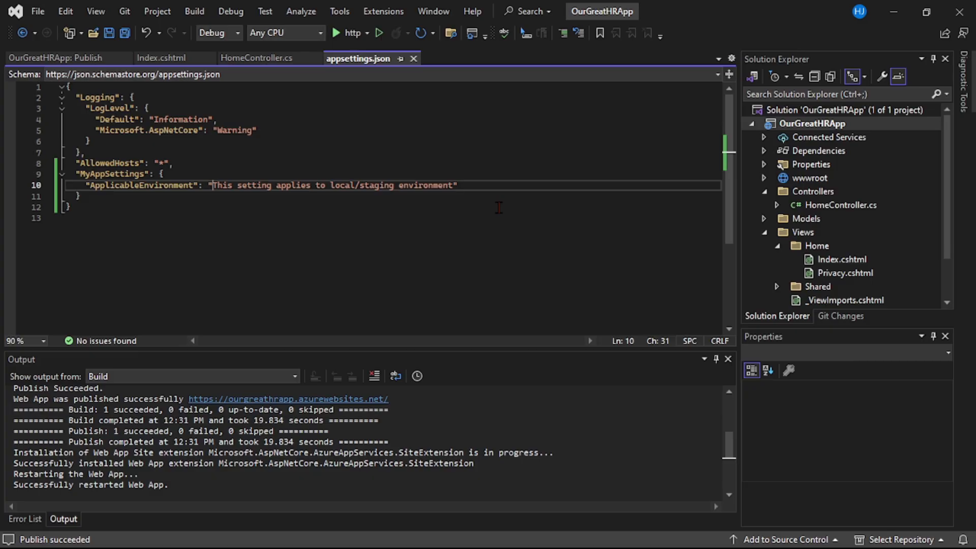
{"action": "left_click", "coordinate": [457, 187], "text": "shift"}
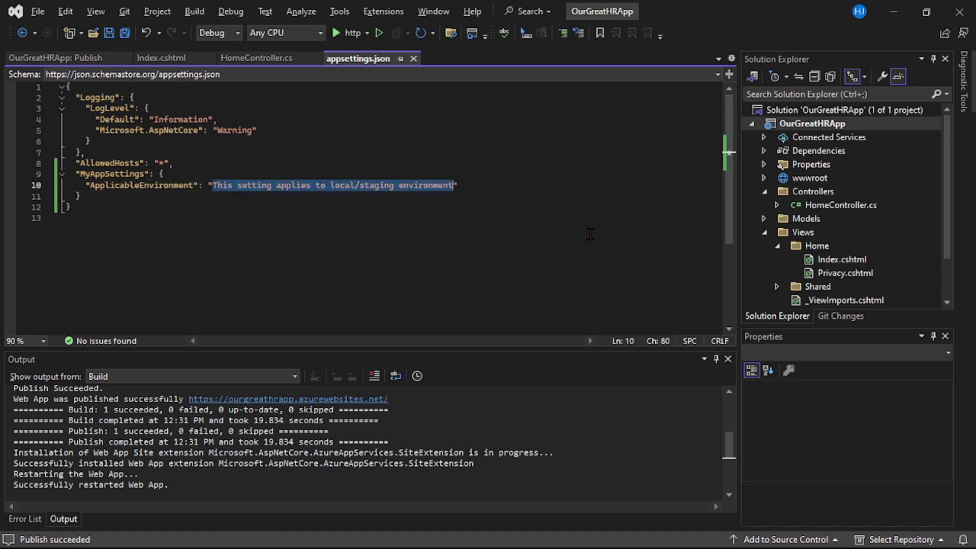
{"action": "key", "text": "ctrl+c"}
{"action": "key", "text": "alt+Tab"}
{"action": "key", "text": "ctrl+v"}
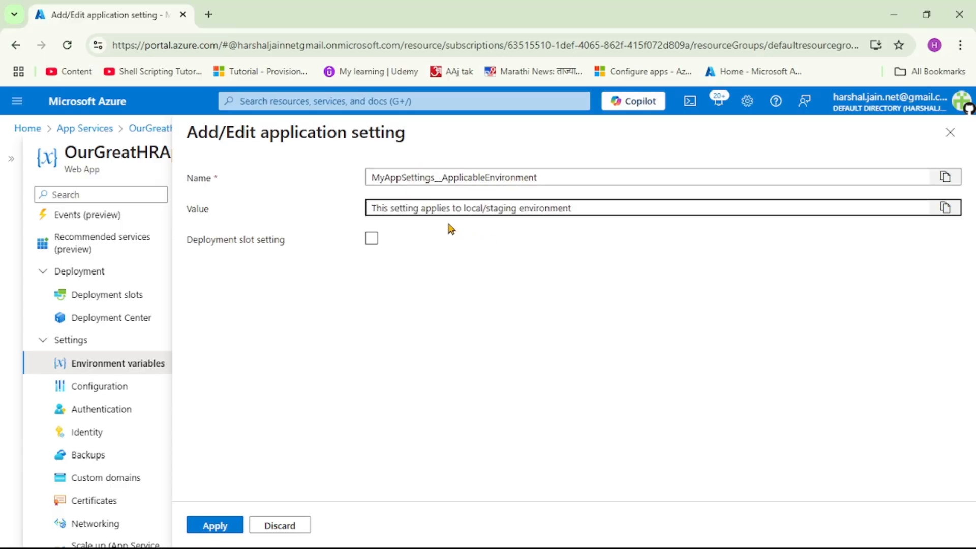
Change the setting's value to "This setting applies to PROD environment"
{"action": "left_click_drag", "start_coordinate": [462, 209], "coordinate": [511, 211]}
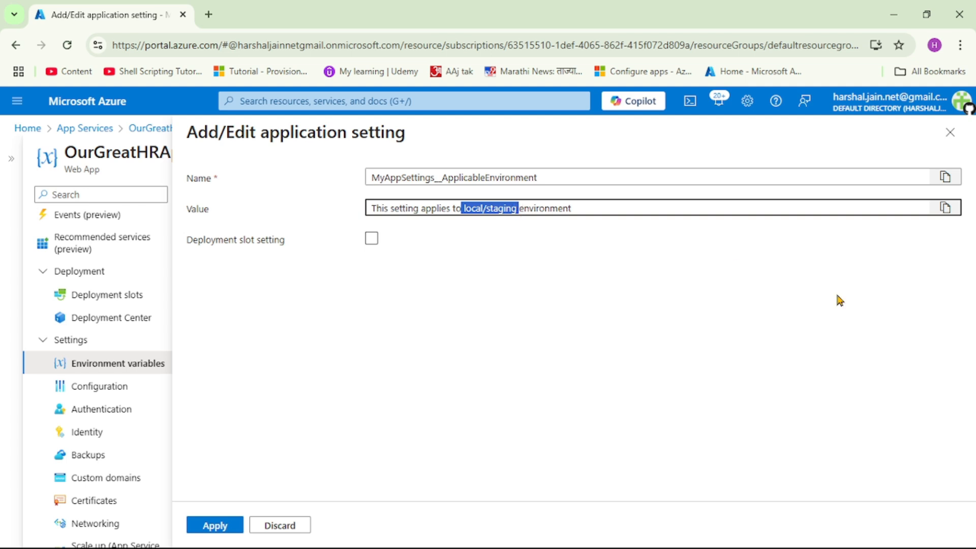
{"action": "key", "text": "BackSpace"}
{"action": "type", "text": "PROD"}
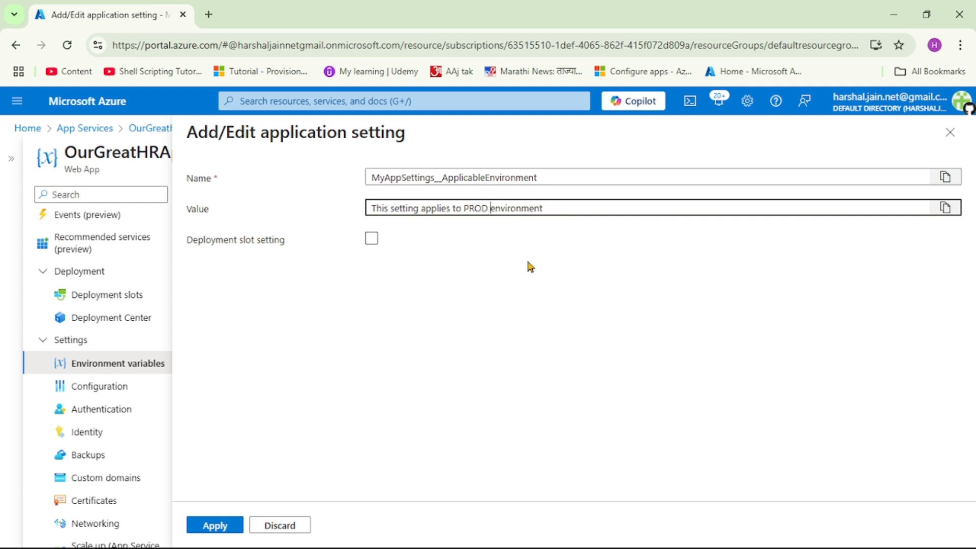
Apply the new application setting and save the web app's environment variable changes, accepting a possible restart
{"action": "left_click", "coordinate": [215, 526]}
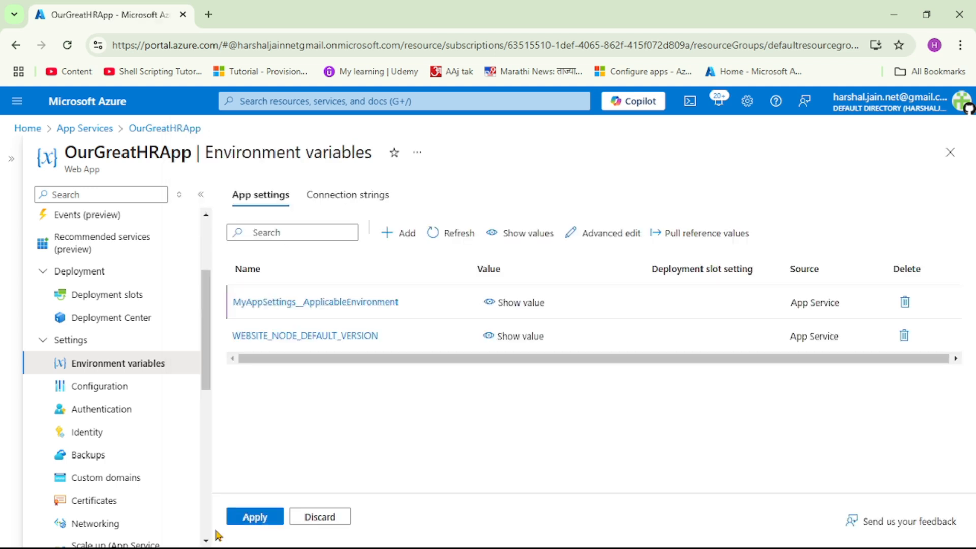
{"action": "left_click", "coordinate": [255, 518]}
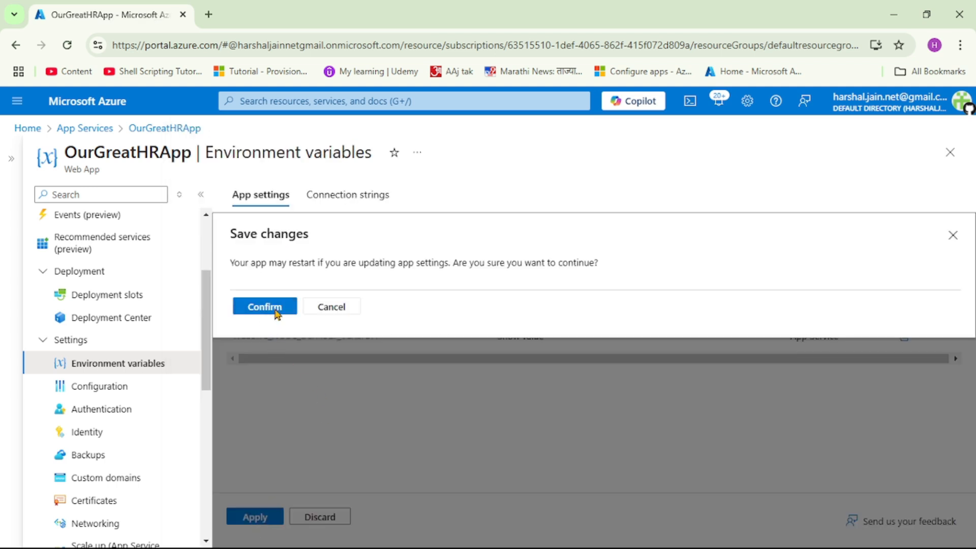
{"action": "left_click", "coordinate": [276, 312]}
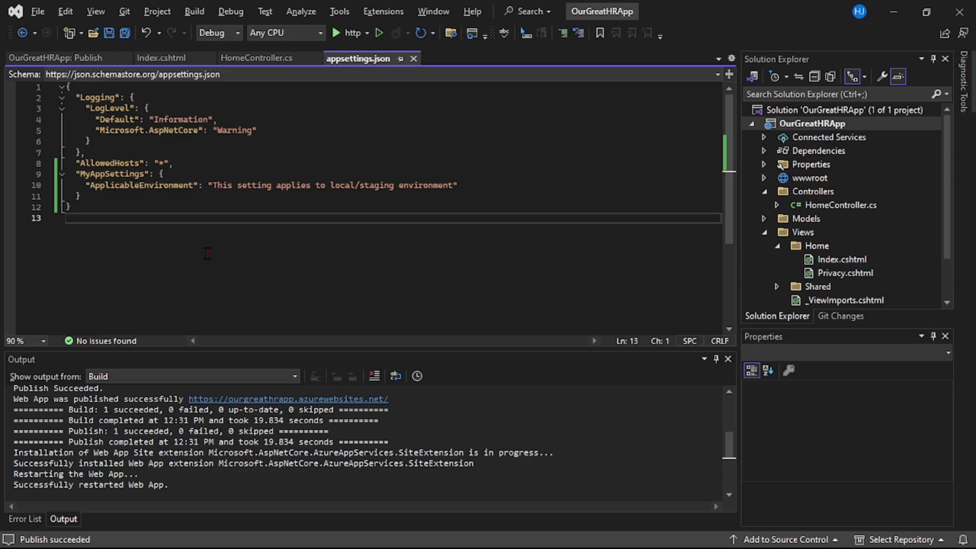
Review the ApplicableEnvironment key in appsettings.json in Visual Studio, and return to the Azure portal
{"action": "double_click", "coordinate": [145, 185]}
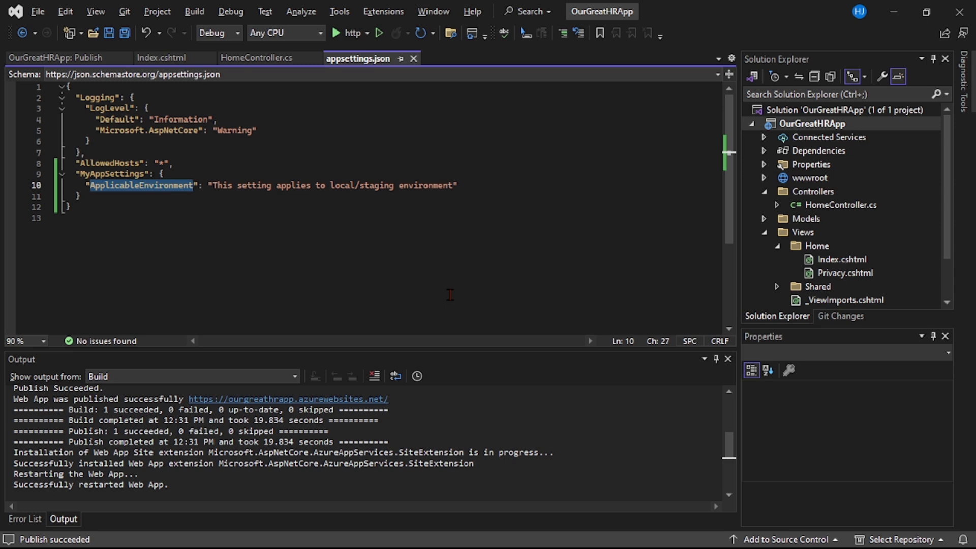
{"action": "mouse_move", "coordinate": [451, 537]}
{"action": "left_click", "coordinate": [435, 451]}
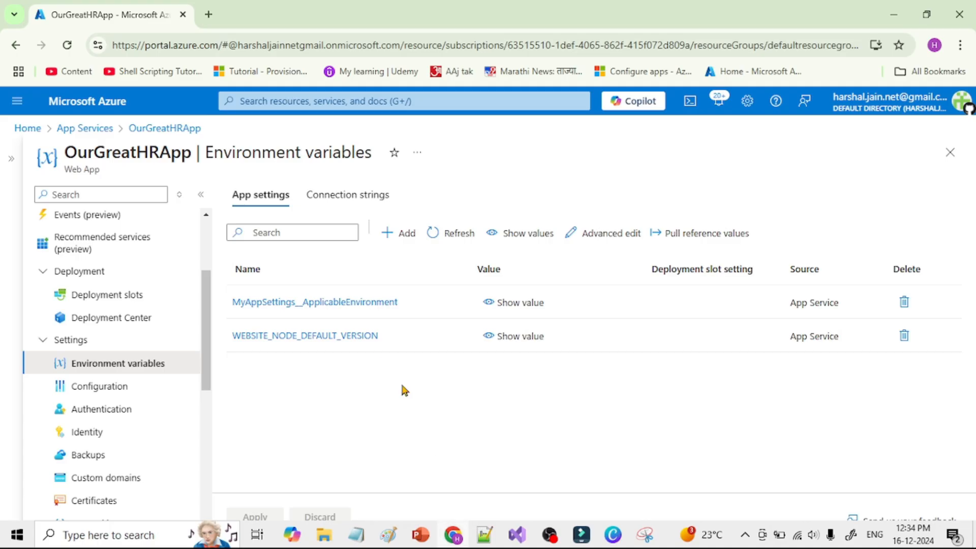
Go to the OurGreatHRApp web app's overview and browse to its live site
{"action": "scroll", "coordinate": [136, 347], "scroll_direction": "up", "scroll_amount": 3}
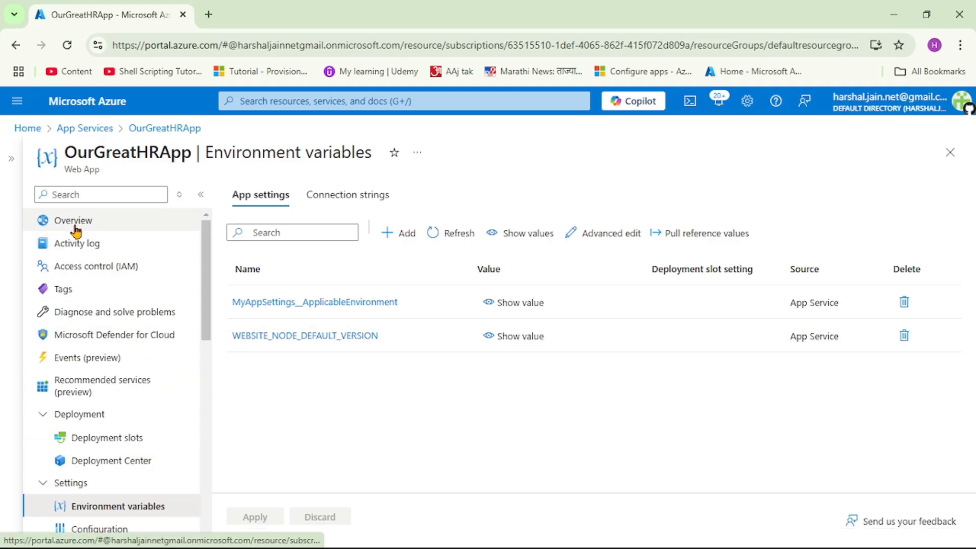
{"action": "left_click", "coordinate": [90, 226]}
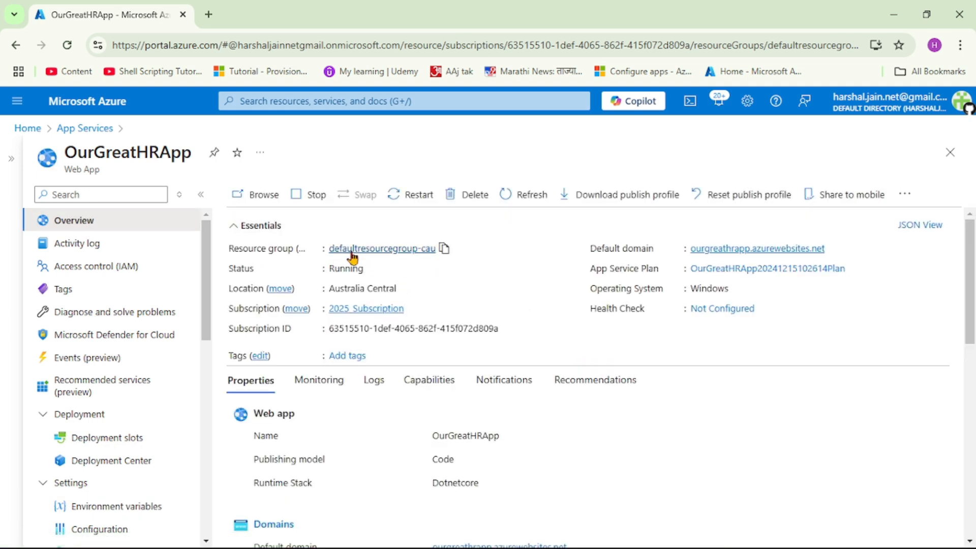
{"action": "left_click", "coordinate": [268, 199]}
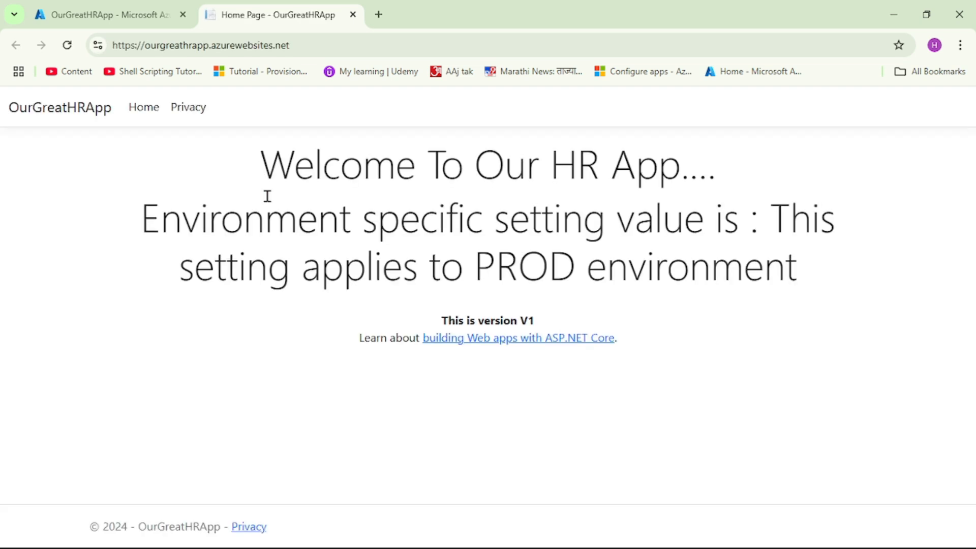
Examine the environment-specific setting value on the live home page, and return to the web app's portal overview
{"action": "left_click_drag", "start_coordinate": [774, 220], "coordinate": [817, 283]}
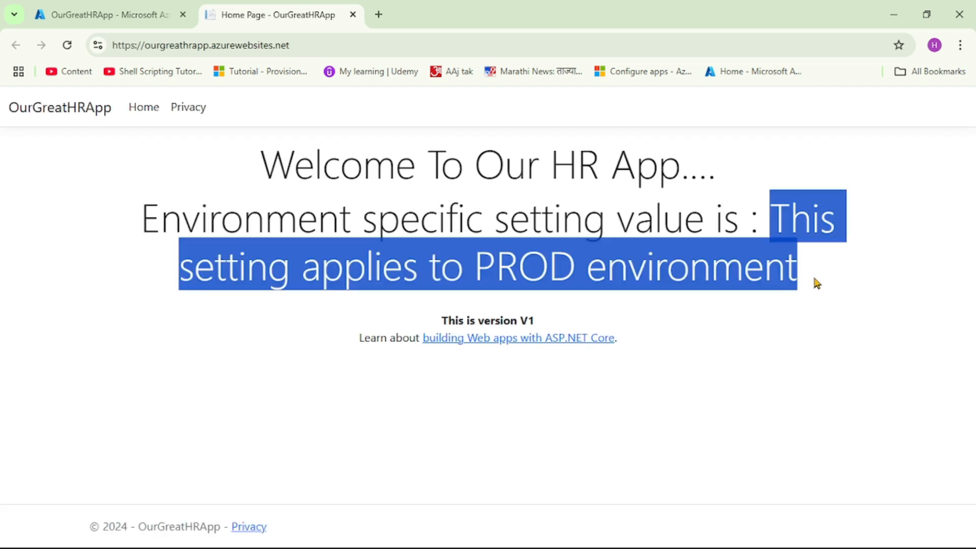
{"action": "left_click", "coordinate": [791, 277]}
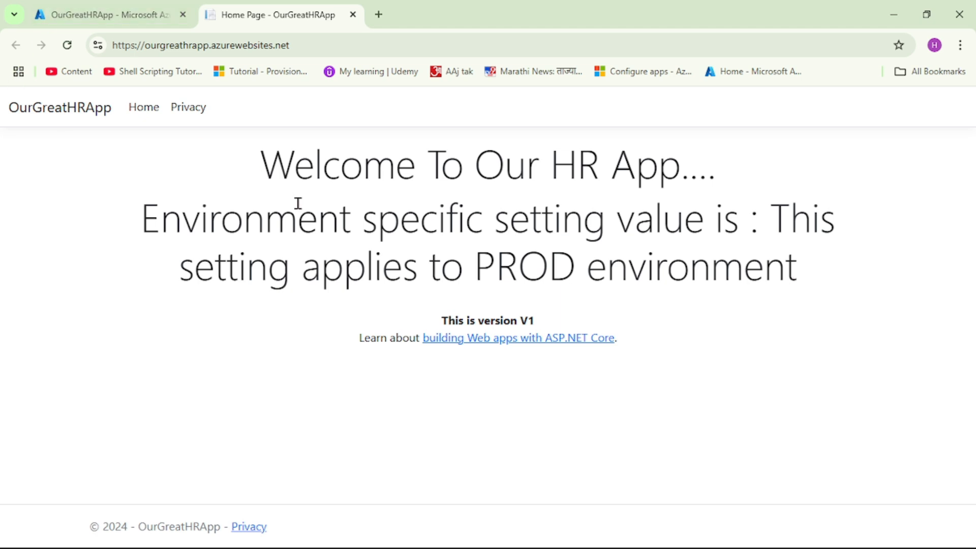
{"action": "left_click", "coordinate": [109, 14]}
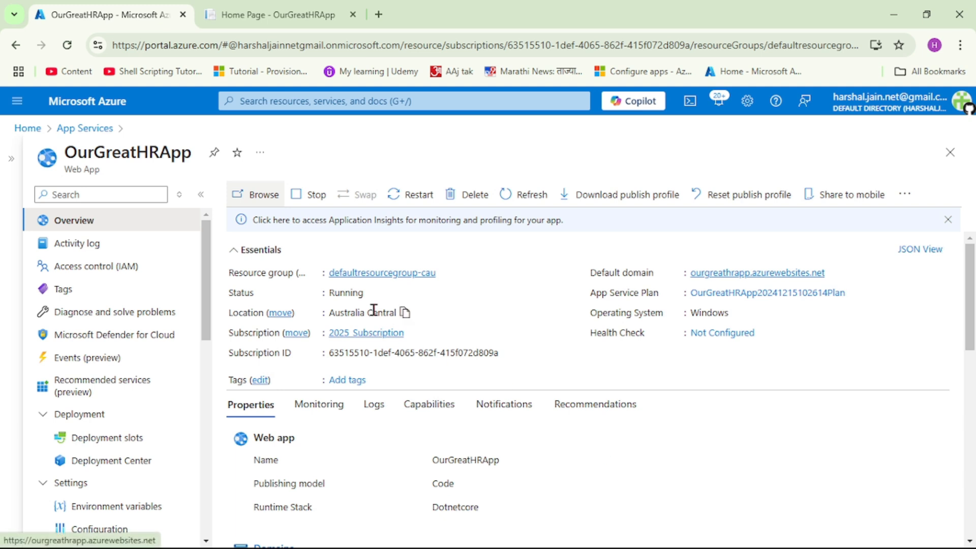
Switch to Visual Studio, search the solution for "laun", and open launchSettings.json
{"action": "left_click_drag", "start_coordinate": [67, 152], "coordinate": [192, 153]}
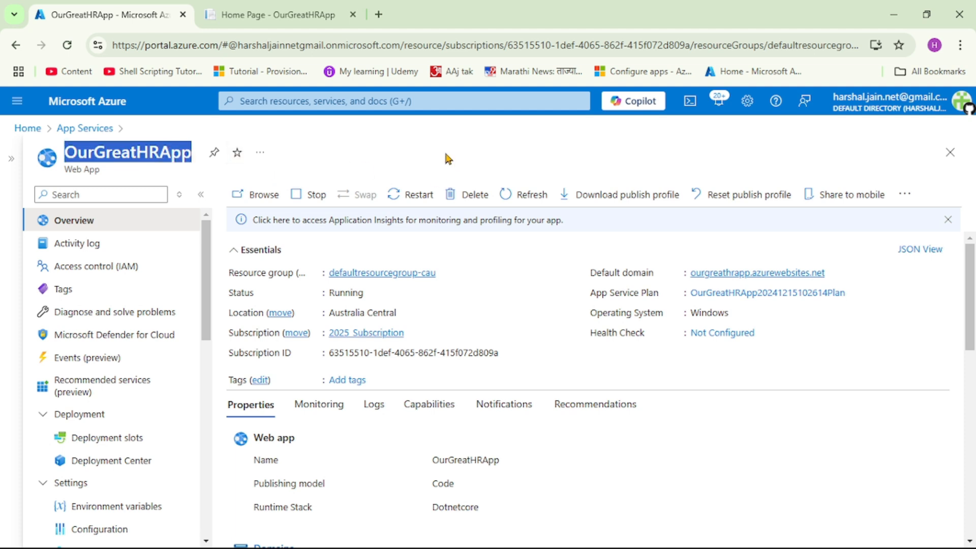
{"action": "mouse_move", "coordinate": [518, 531]}
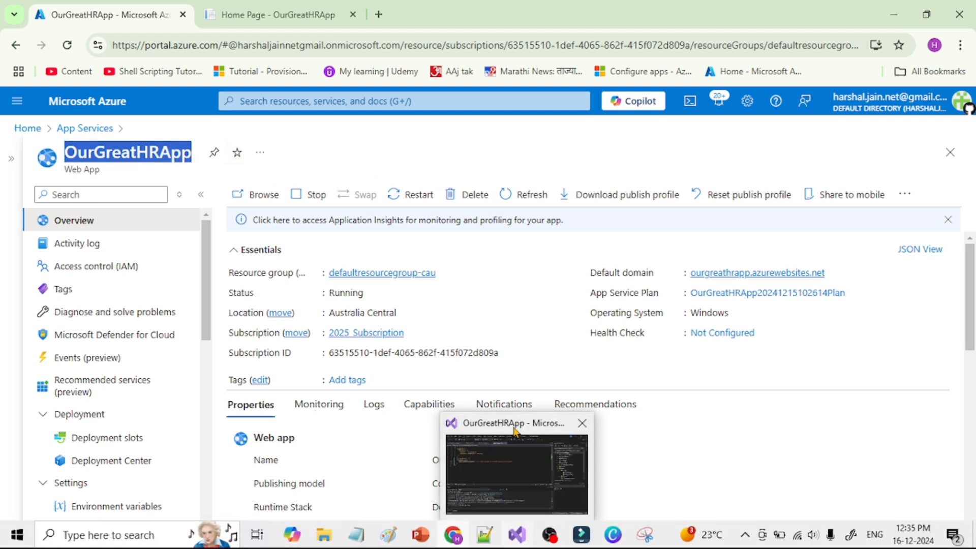
{"action": "left_click", "coordinate": [514, 434]}
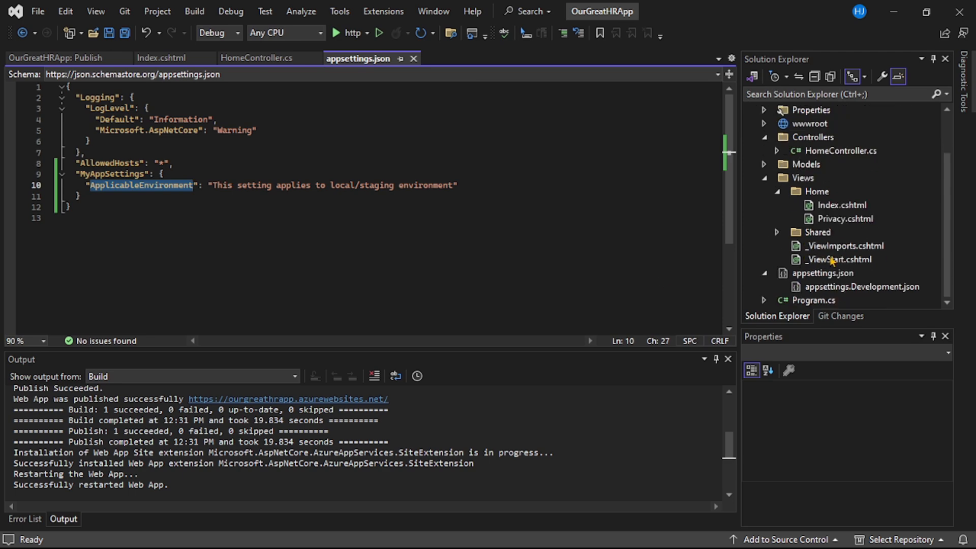
{"action": "scroll", "coordinate": [828, 261], "scroll_direction": "up", "scroll_amount": 2}
{"action": "scroll", "coordinate": [847, 198], "scroll_direction": "down", "scroll_amount": 2}
{"action": "left_click", "coordinate": [795, 96]}
{"action": "type", "text": "laun"}
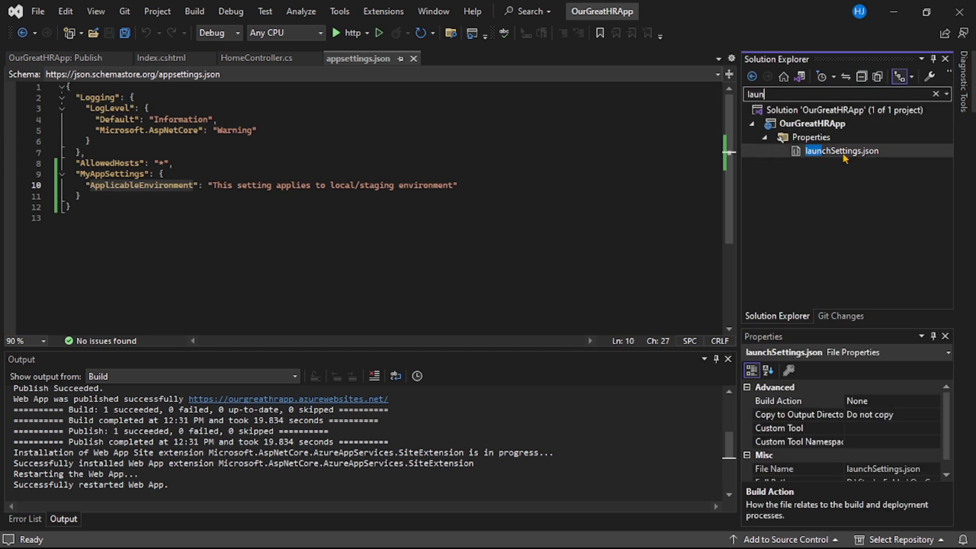
{"action": "double_click", "coordinate": [844, 152]}
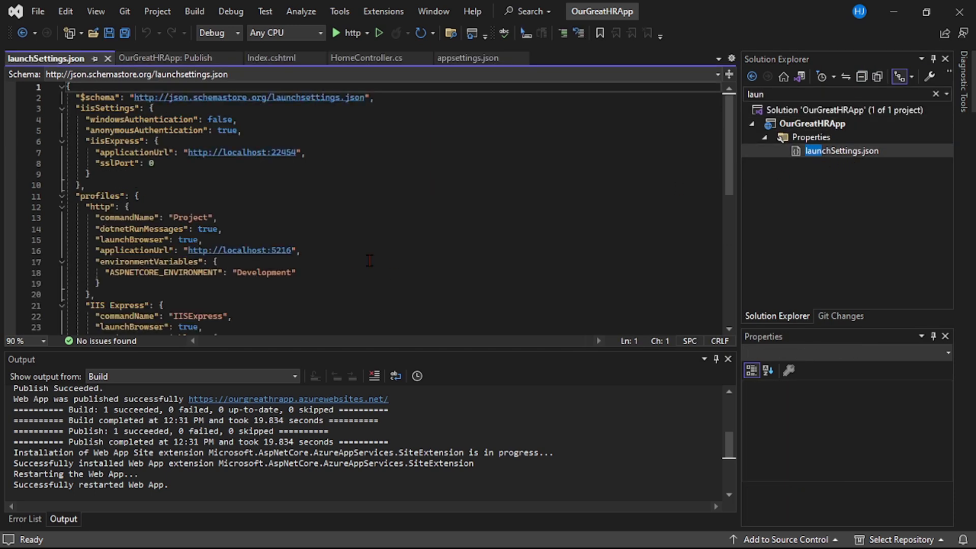
Examine the ASPNETCORE_ENVIRONMENT variable and its value under the http profile in launchSettings.json
{"action": "scroll", "coordinate": [370, 259], "scroll_direction": "down", "scroll_amount": 1}
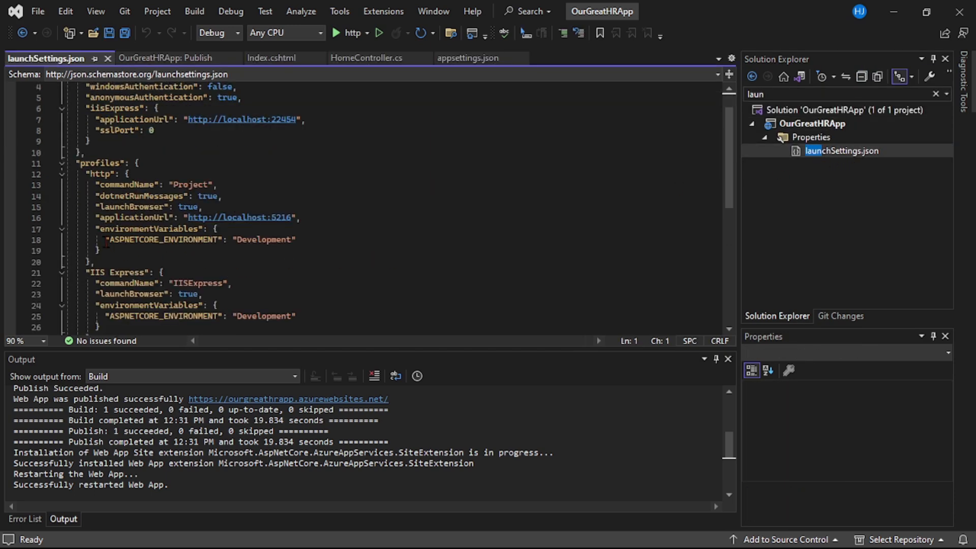
{"action": "left_click_drag", "start_coordinate": [109, 241], "coordinate": [214, 240]}
{"action": "double_click", "coordinate": [274, 241]}
{"action": "left_click", "coordinate": [351, 239]}
{"action": "left_click_drag", "start_coordinate": [351, 239], "coordinate": [96, 239]}
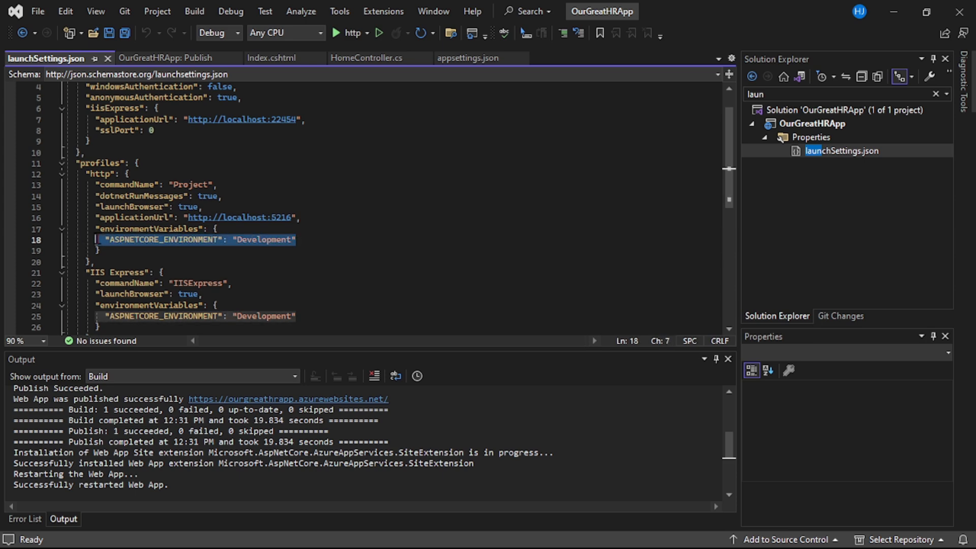
{"action": "left_click", "coordinate": [416, 241]}
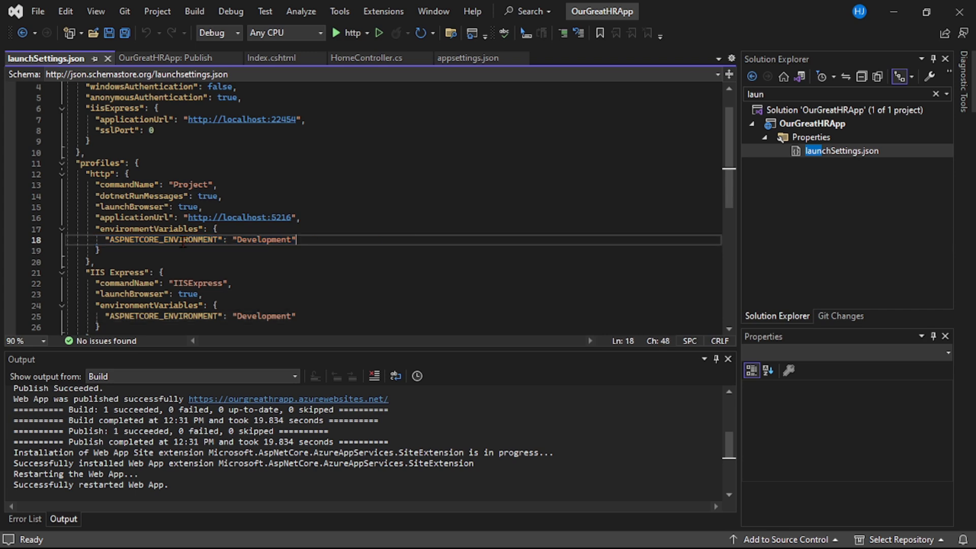
{"action": "double_click", "coordinate": [151, 243]}
{"action": "left_click", "coordinate": [224, 265]}
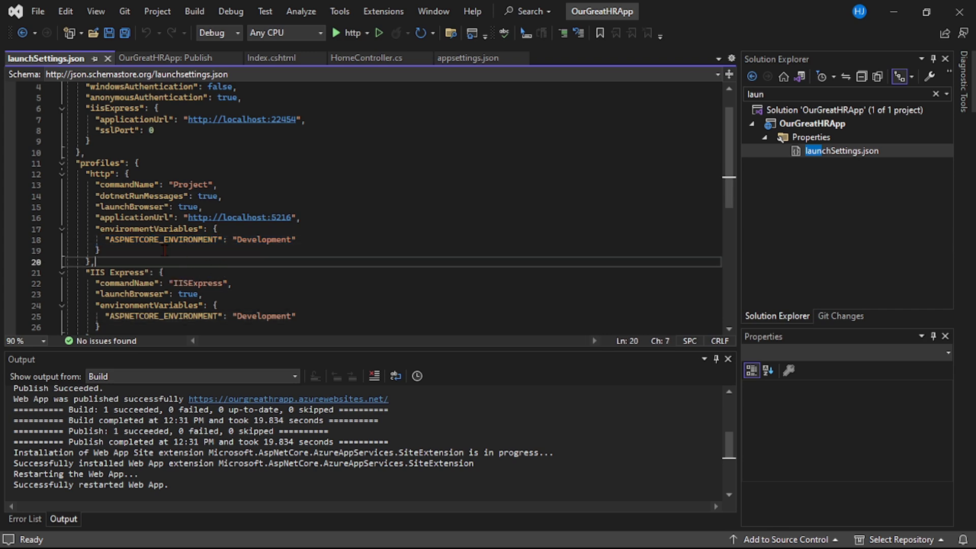
{"action": "double_click", "coordinate": [138, 241]}
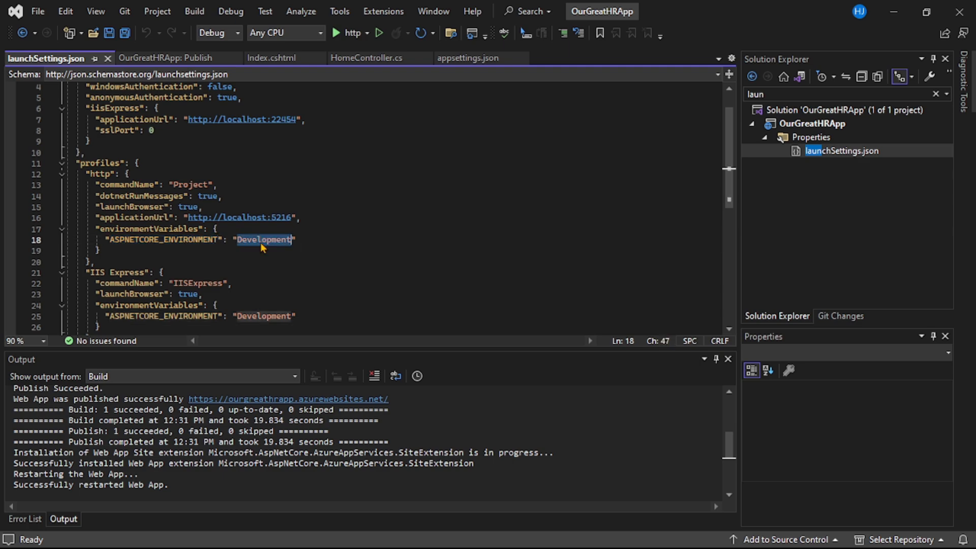
Switch back to the Azure portal and open the environment variables of the OurGreatHRApp web app
{"action": "left_click", "coordinate": [453, 535]}
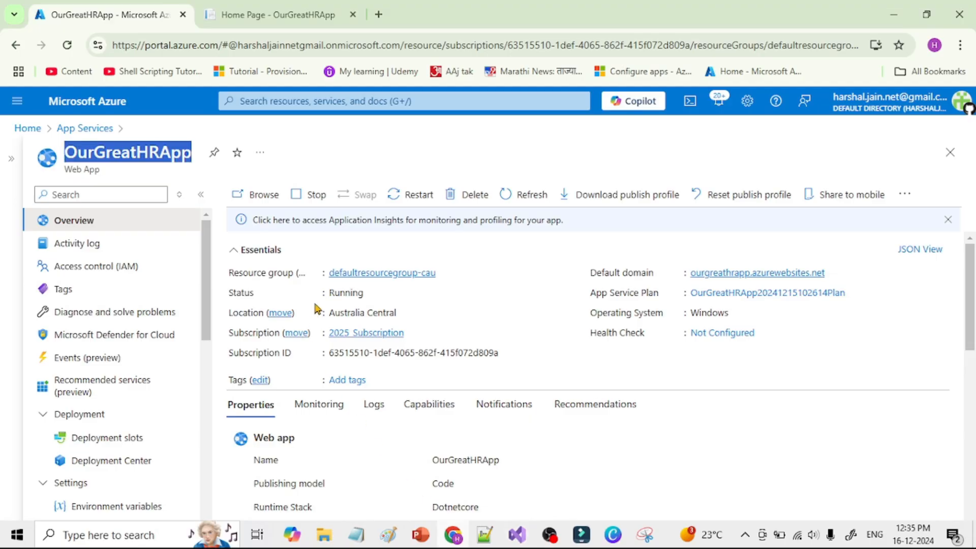
{"action": "scroll", "coordinate": [159, 364], "scroll_direction": "down", "scroll_amount": 3}
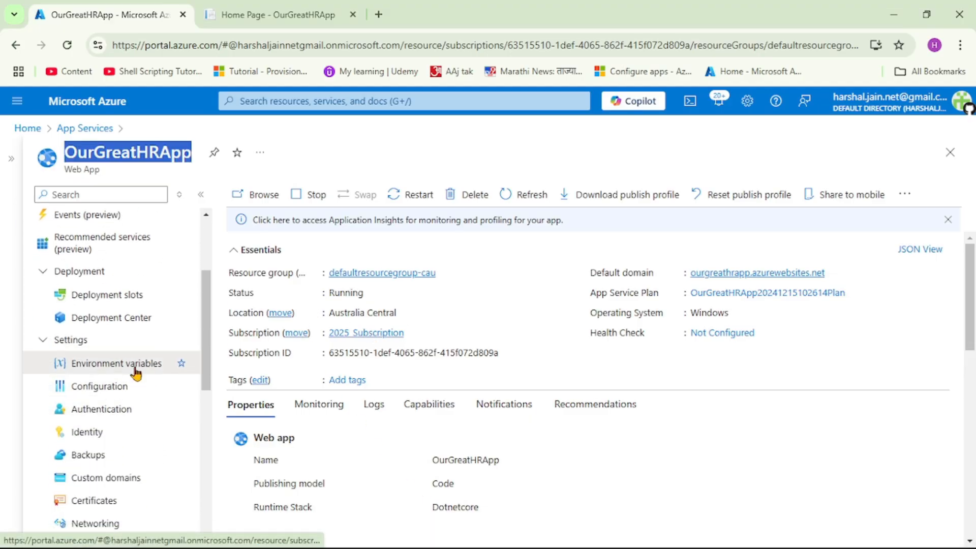
{"action": "left_click", "coordinate": [135, 365]}
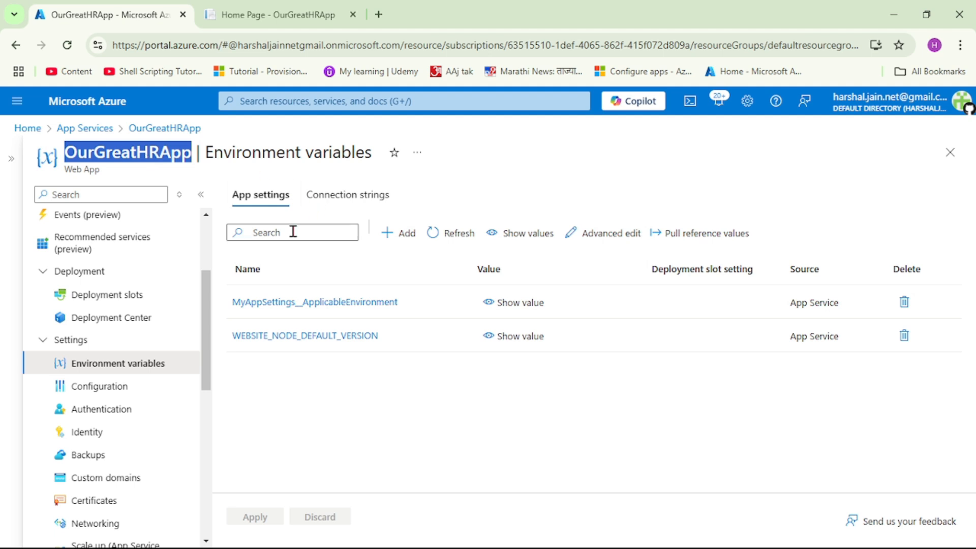
Copy the variable name ASPNETCORE_ENVIRONMENT from launchSettings.json in Visual Studio and return to the Azure portal
{"action": "mouse_move", "coordinate": [454, 543]}
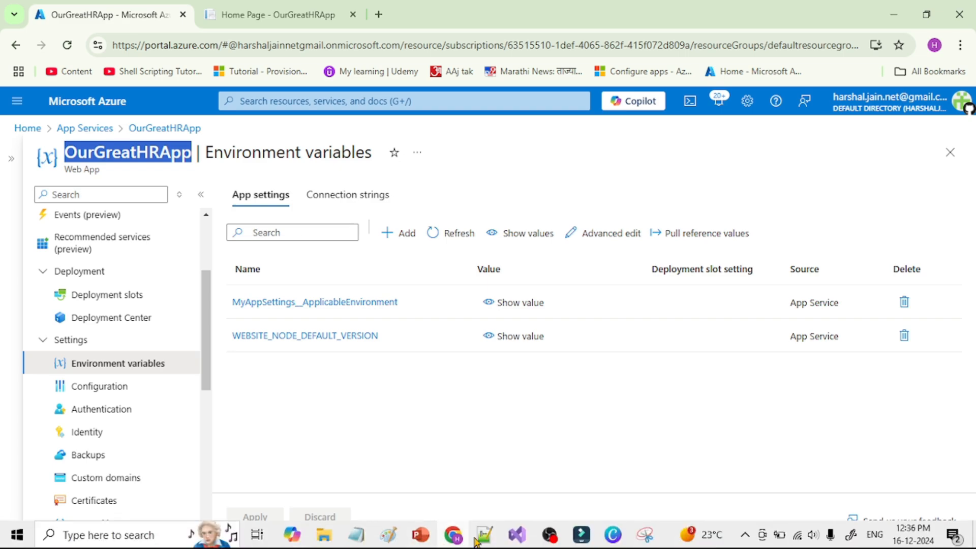
{"action": "left_click", "coordinate": [518, 536]}
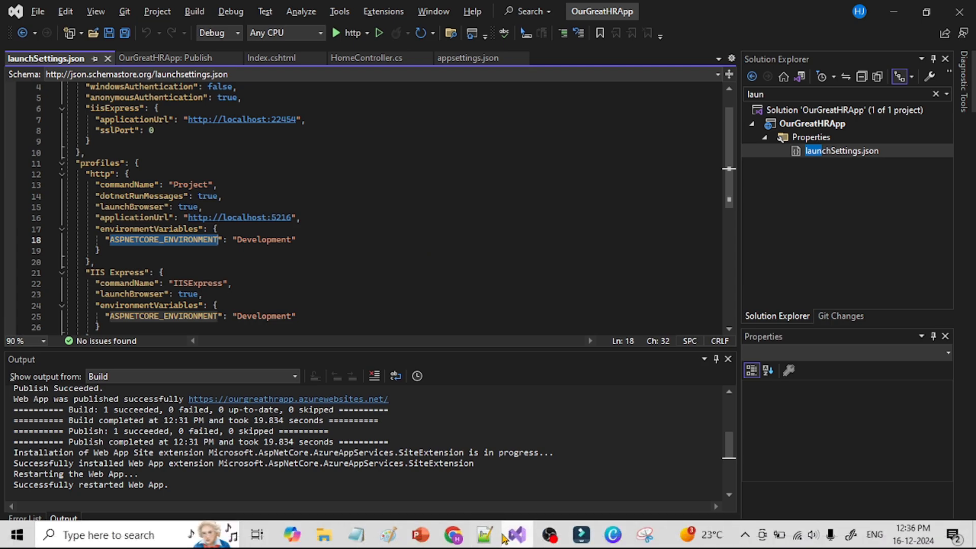
{"action": "left_click", "coordinate": [454, 538]}
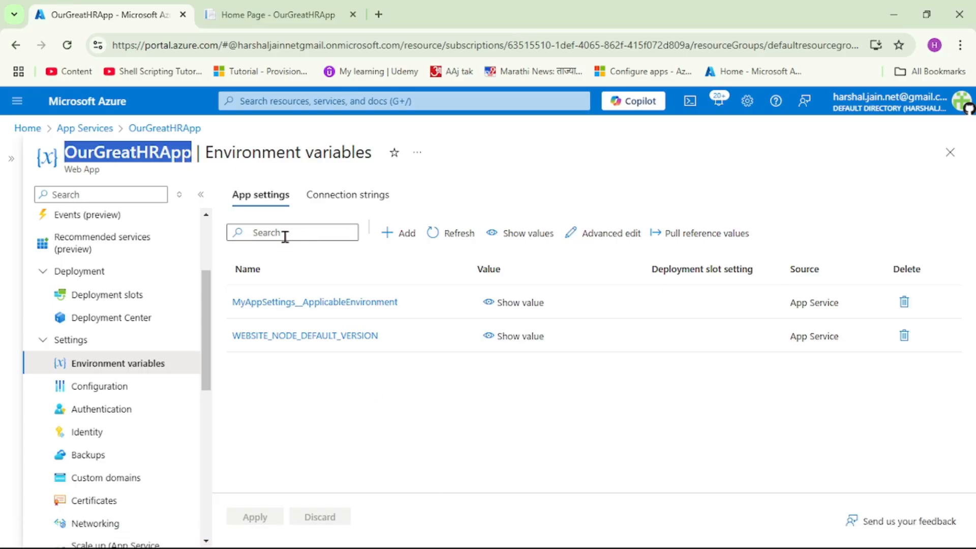
Start a new application setting named ASPNETCORE_ENVIRONMENT with the value Production
{"action": "left_click", "coordinate": [402, 242]}
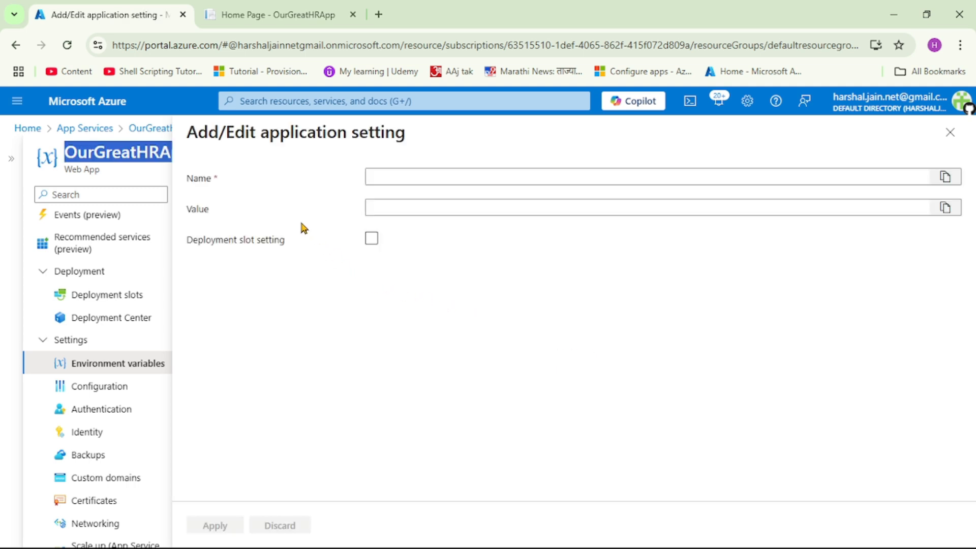
{"action": "left_click", "coordinate": [405, 176]}
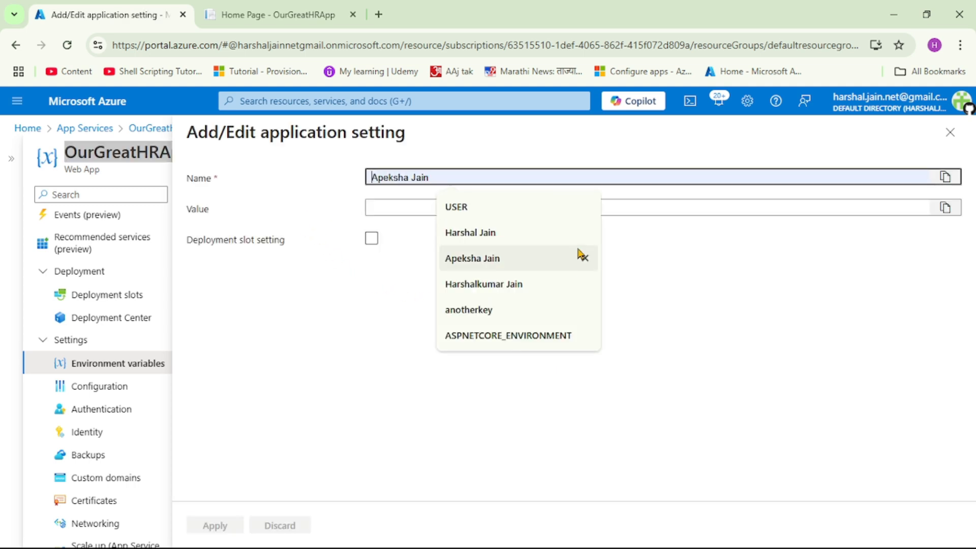
{"action": "left_click", "coordinate": [407, 207]}
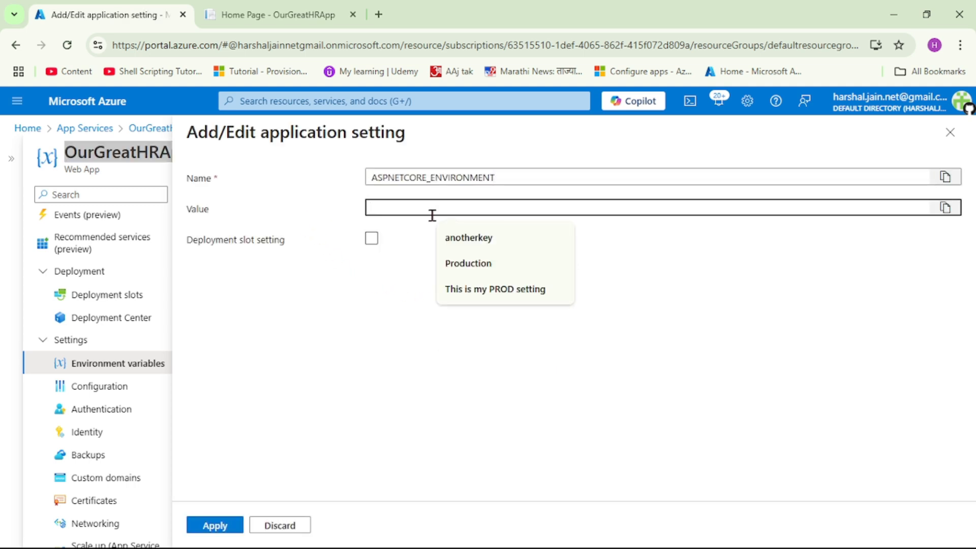
{"action": "type", "text": "Pro"}
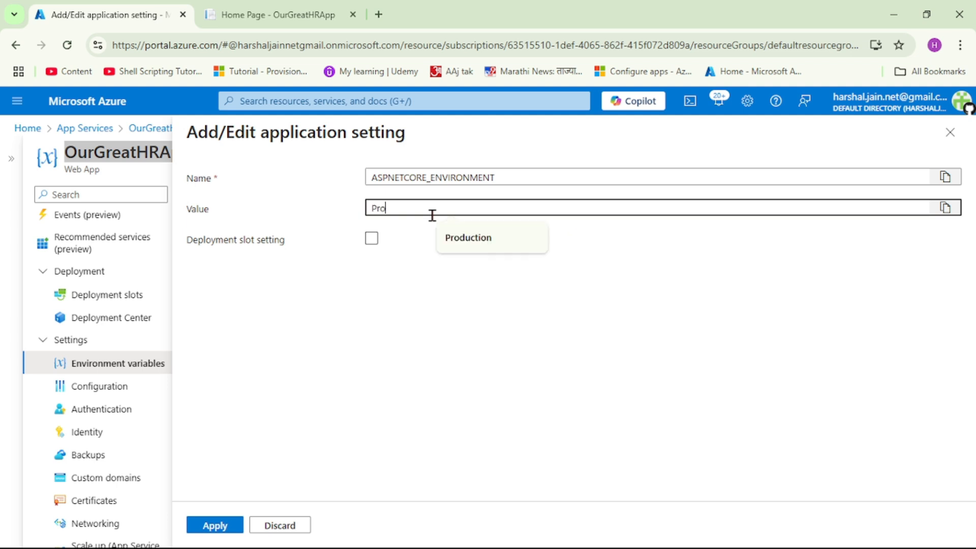
{"action": "type", "text": "duction"}
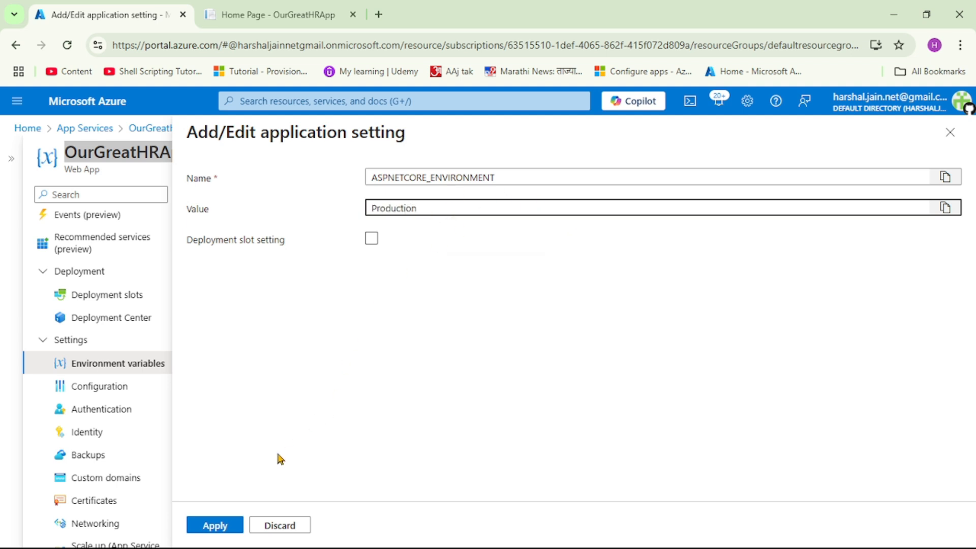
Apply the ASPNETCORE_ENVIRONMENT setting, save the web app's changes while accepting a possible restart, and dismiss the notification
{"action": "left_click", "coordinate": [213, 527]}
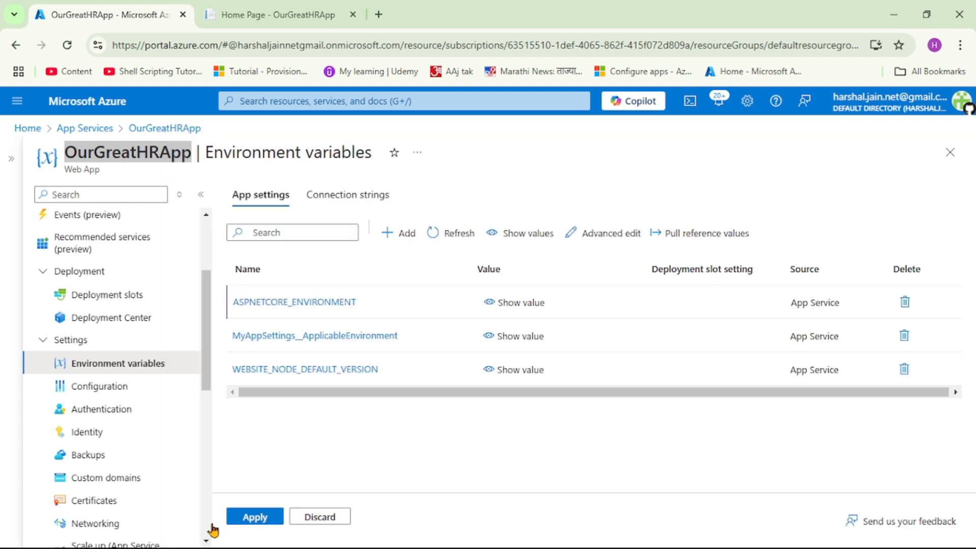
{"action": "left_click", "coordinate": [256, 518]}
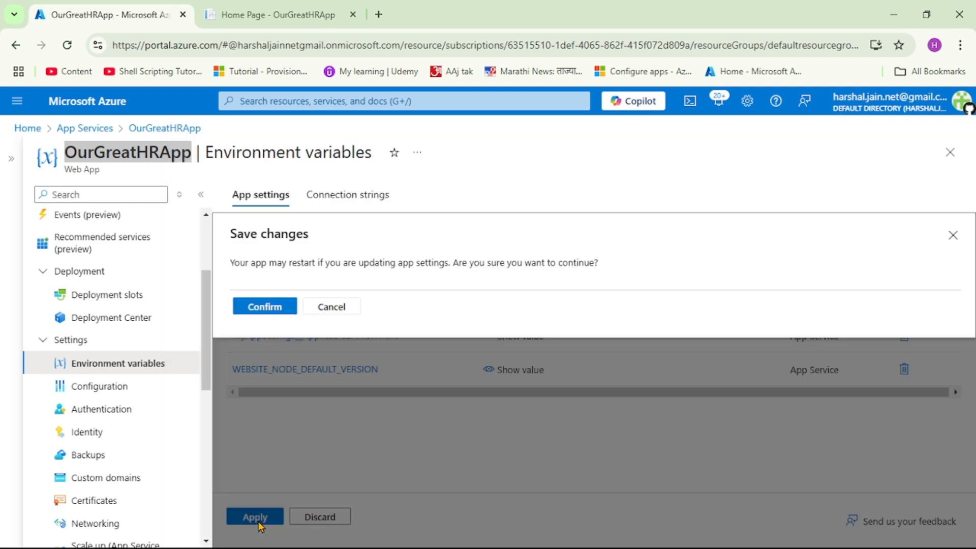
{"action": "left_click", "coordinate": [264, 307]}
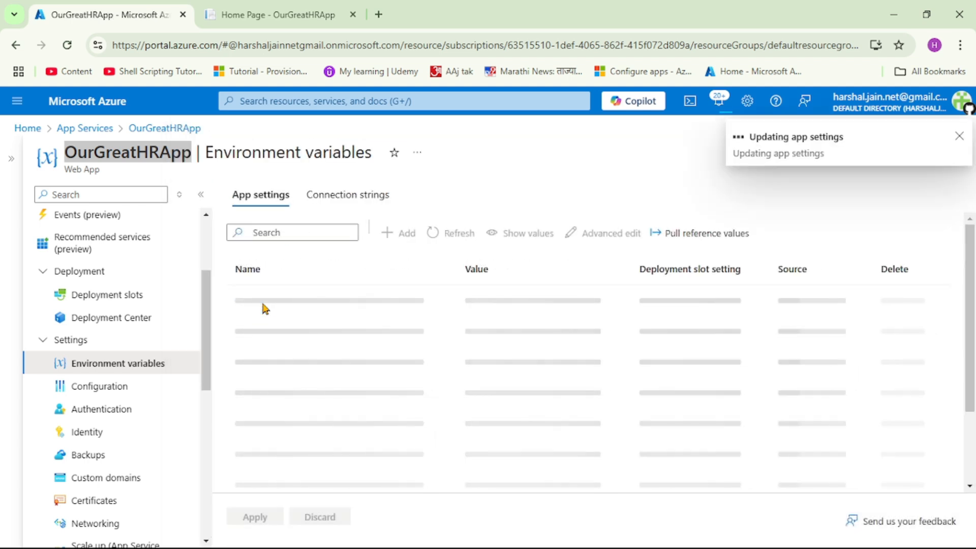
{"action": "left_click", "coordinate": [959, 144]}
Return to the OurGreatHRApp overview and browse to the live site in a new tab
{"action": "scroll", "coordinate": [135, 332], "scroll_direction": "up", "scroll_amount": 1}
{"action": "scroll", "coordinate": [135, 332], "scroll_direction": "up", "scroll_amount": 3}
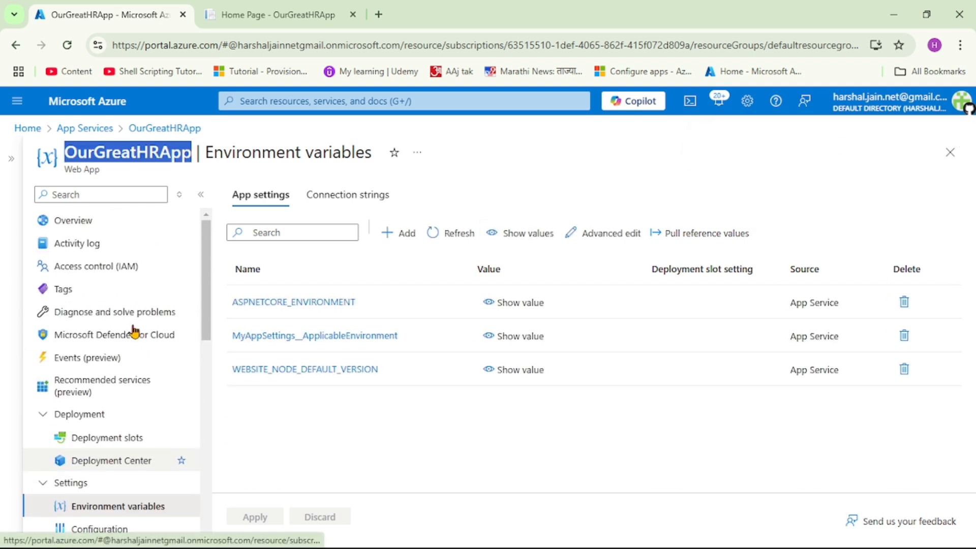
{"action": "left_click", "coordinate": [96, 220]}
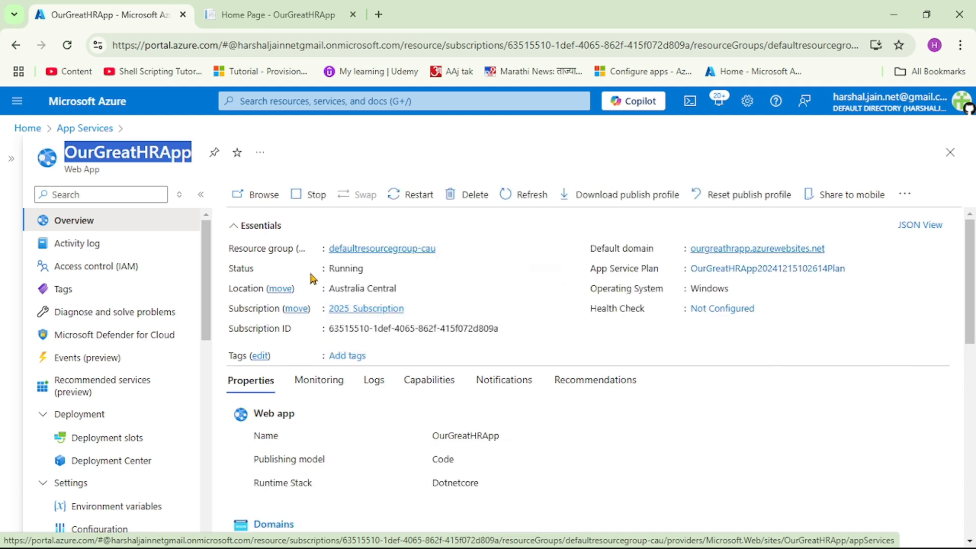
{"action": "left_click", "coordinate": [257, 195]}
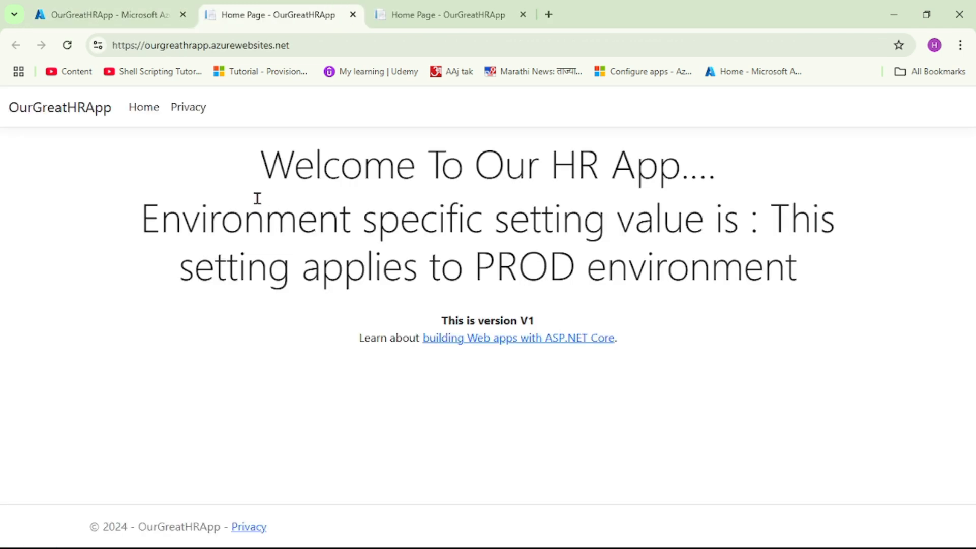
Check the environment-specific setting value on the live home page, and return to the OurGreatHRApp overview in the portal
{"action": "left_click_drag", "start_coordinate": [777, 218], "coordinate": [803, 280]}
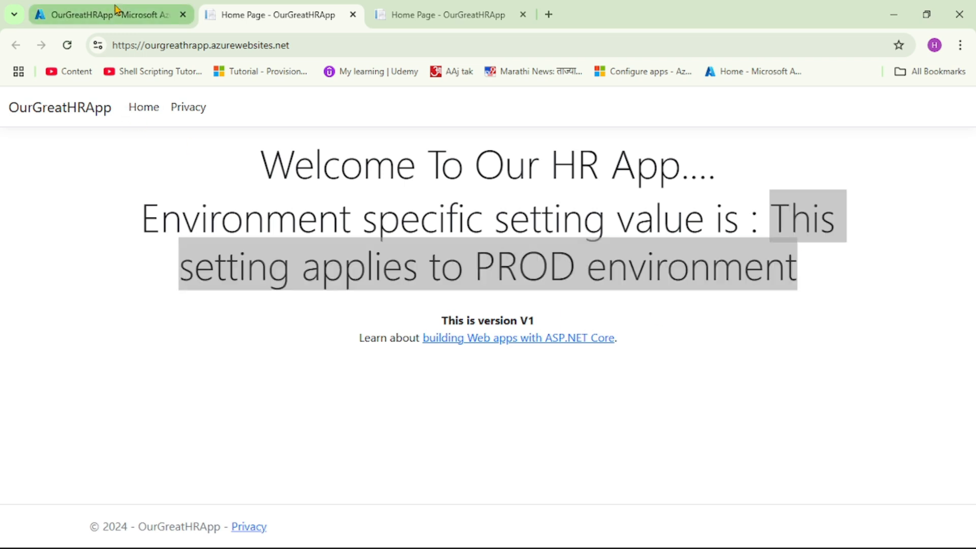
{"action": "left_click", "coordinate": [116, 11]}
{"action": "double_click", "coordinate": [129, 153]}
{"action": "double_click", "coordinate": [147, 156]}
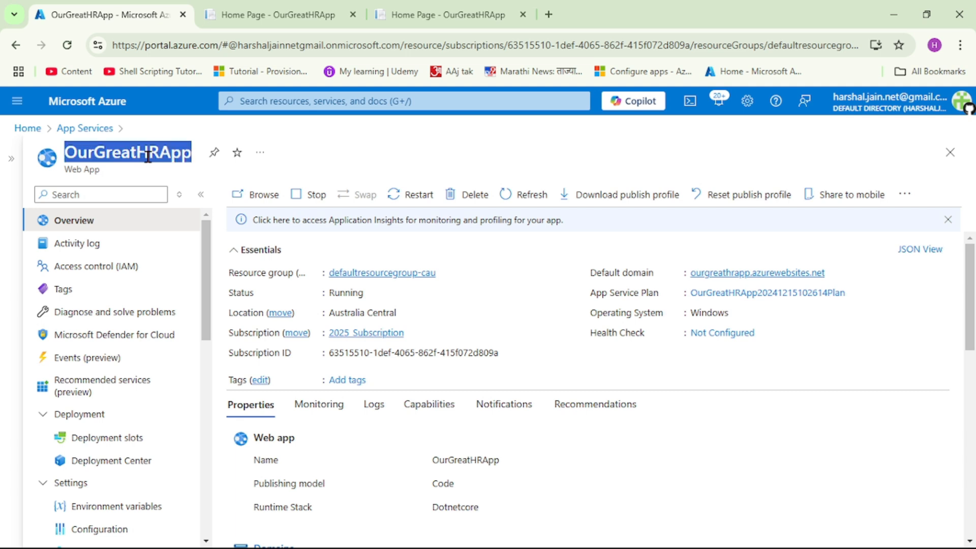